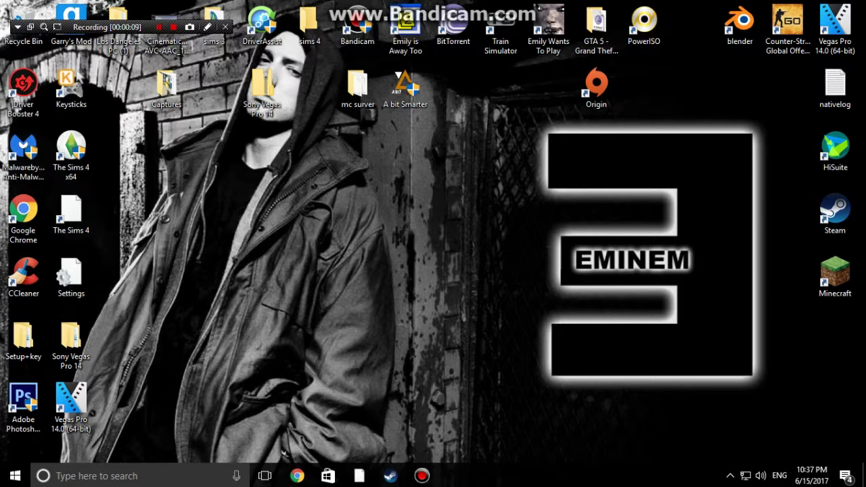
Step: Move both Vegas Pro 14.0 (64-bit) shortcuts side by side to the middle of the desktop
left_click_drag(835, 27, 444, 204)
left_click_drag(71, 406, 405, 214)
left_click_drag(271, 204, 573, 281)
left_click(343, 171)
left_click(531, 300)
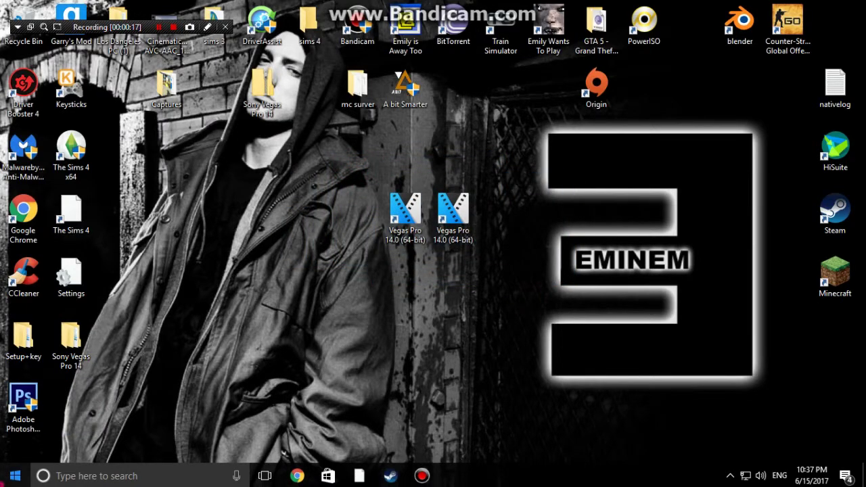
key("super")
key("super")
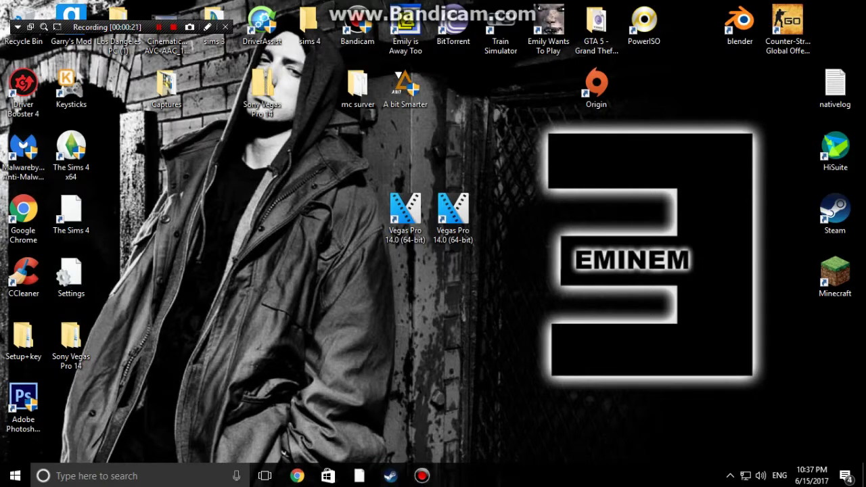
Step: Switch to Vegas Pro, import CSO.mp4 as media and place it at the start of the timeline
left_click(354, 472)
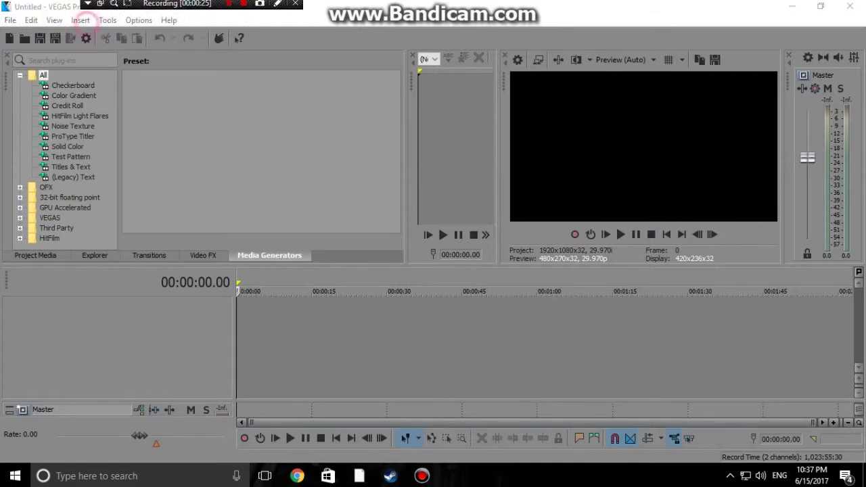
left_click(11, 20)
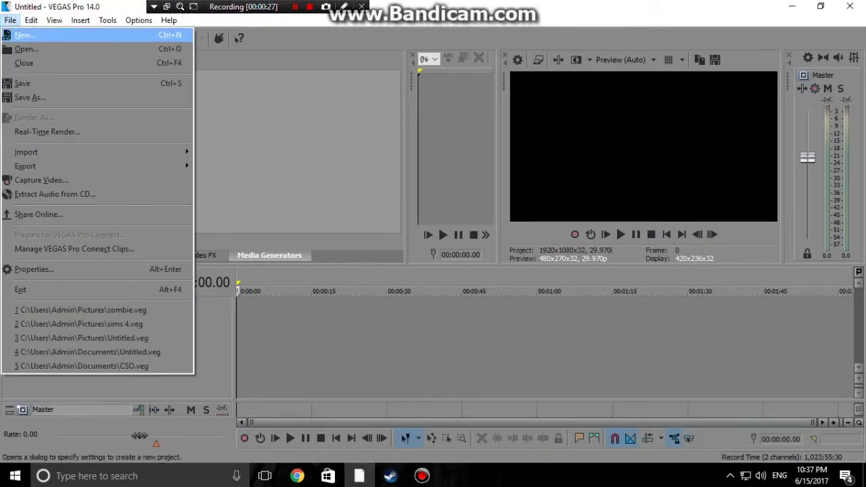
left_click(218, 149)
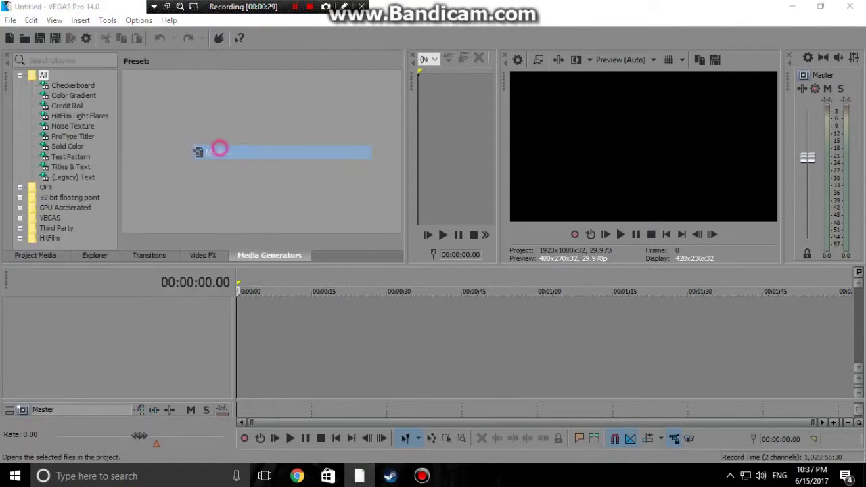
double_click(665, 111)
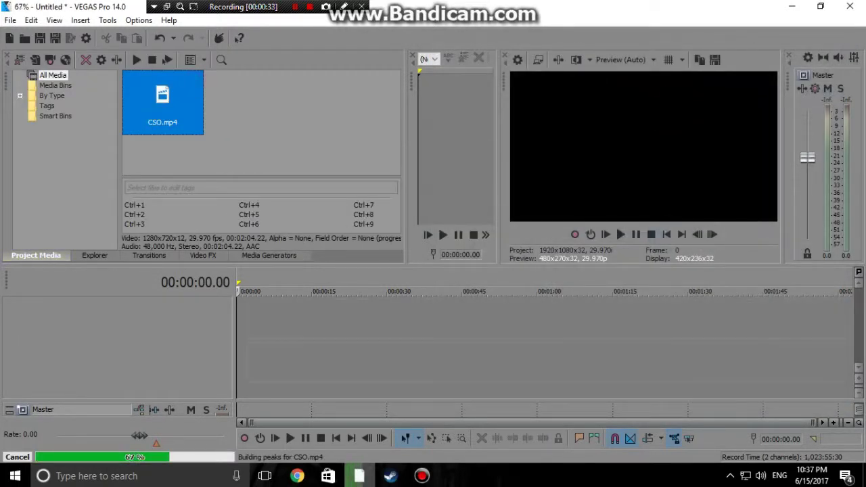
left_click(505, 198)
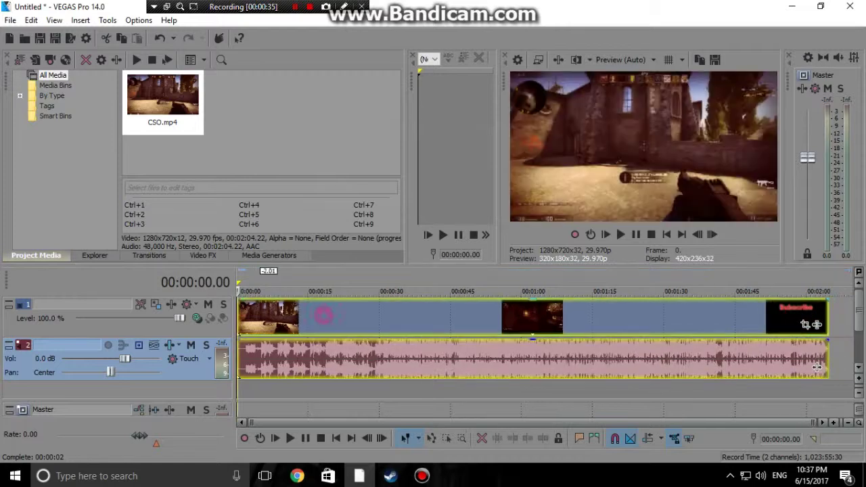
Step: Play the CSO.mp4 clip briefly, delete it from the timeline and minimize the Vegas Pro window
key("space")
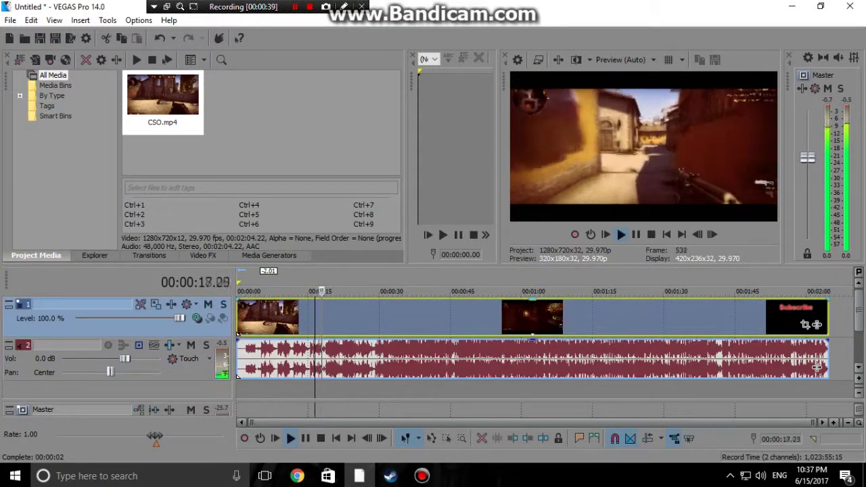
key("Delete")
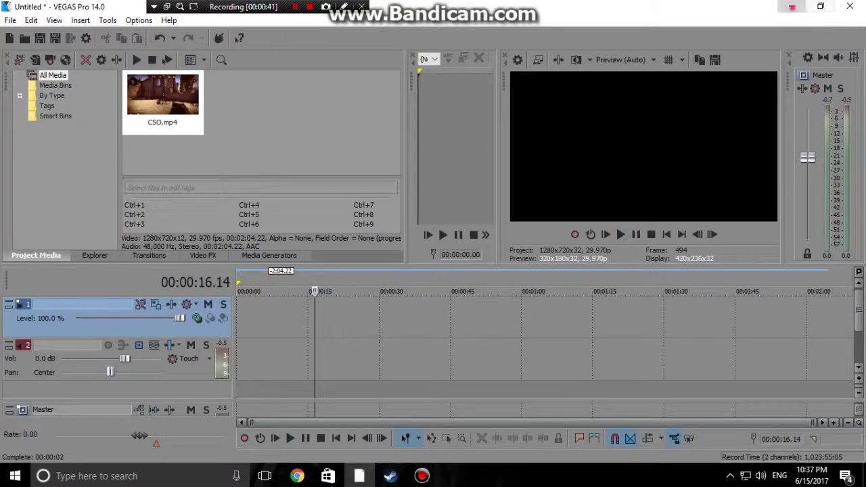
left_click(792, 7)
Step: Switch to Chrome and examine the Sony Vegas Pro 14 page's overview, installation instructions and download section
left_click(297, 475)
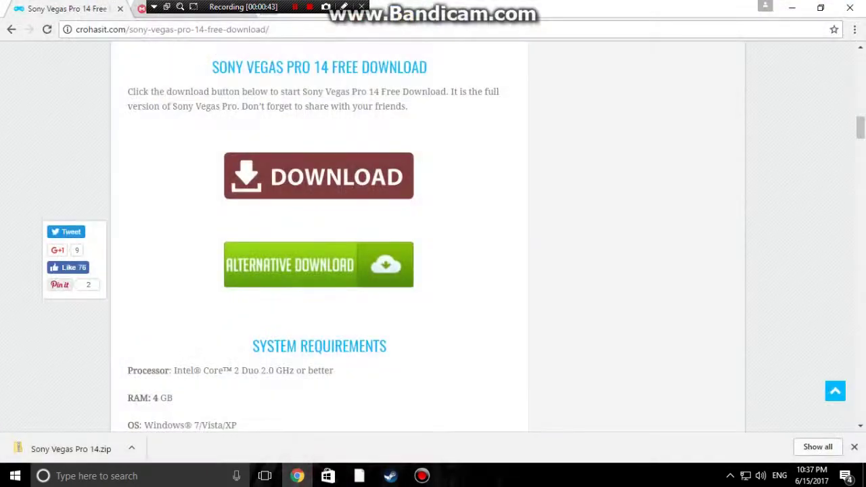
scroll(433, 237, "up", 12)
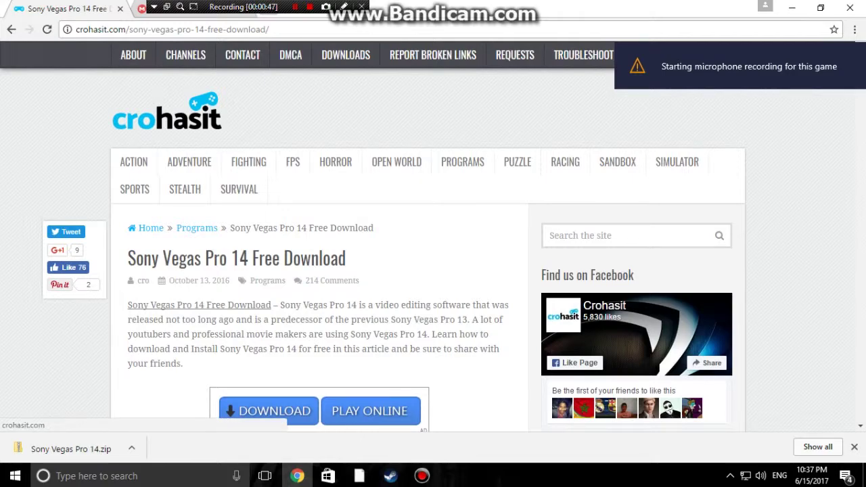
scroll(433, 237, "down", 4)
scroll(433, 237, "up", 2)
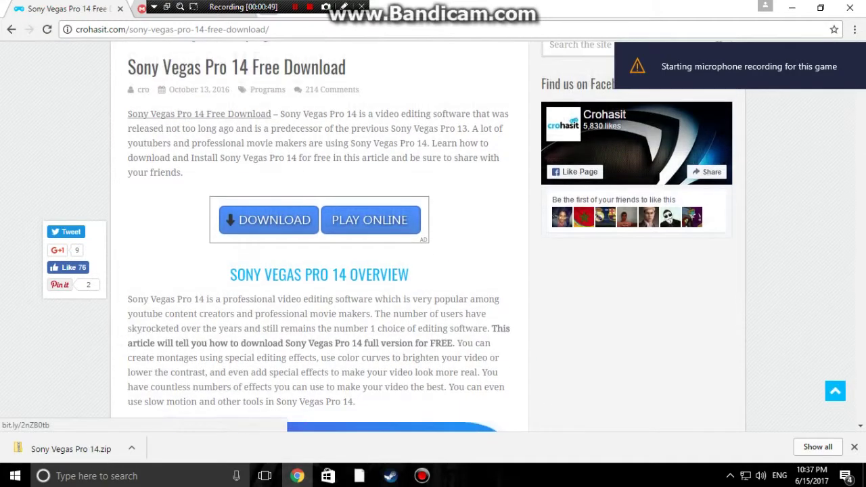
scroll(433, 237, "down", 1)
scroll(433, 237, "down", 2)
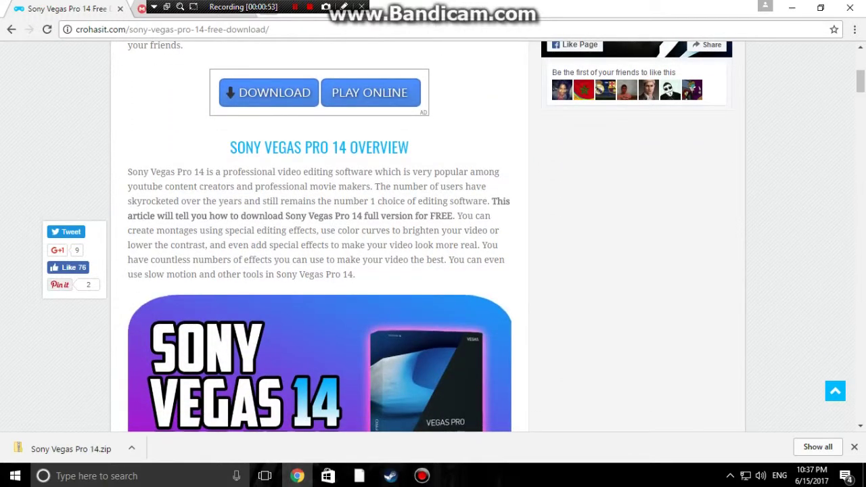
scroll(433, 237, "down", 3)
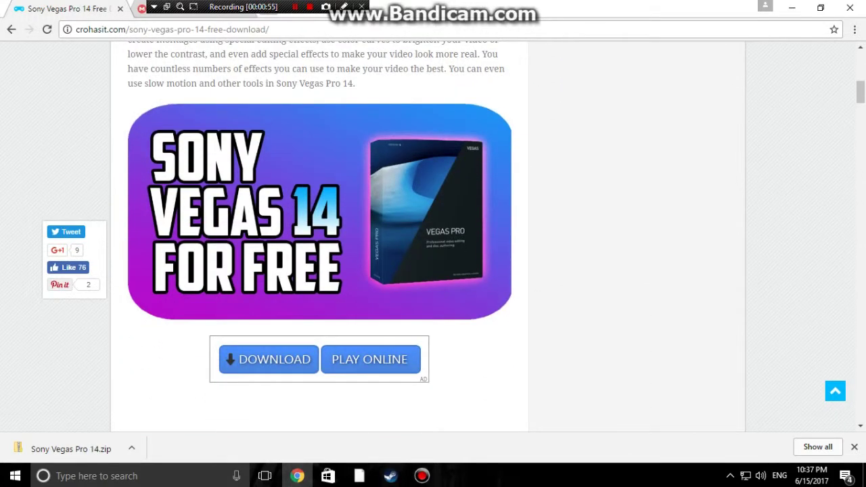
scroll(433, 237, "down", 5)
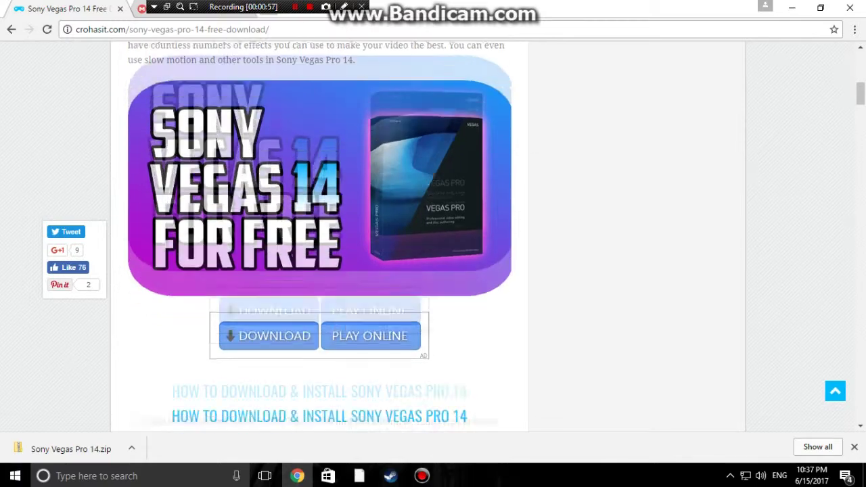
scroll(318, 240, "down", 4)
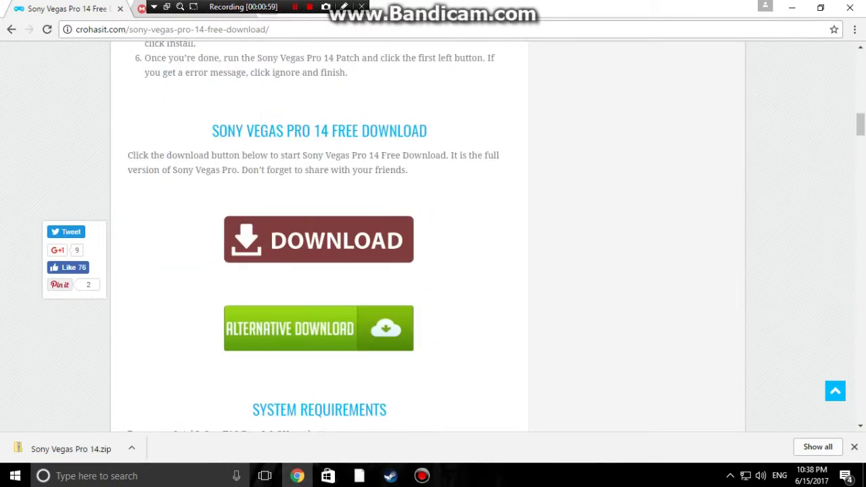
scroll(433, 237, "up", 6)
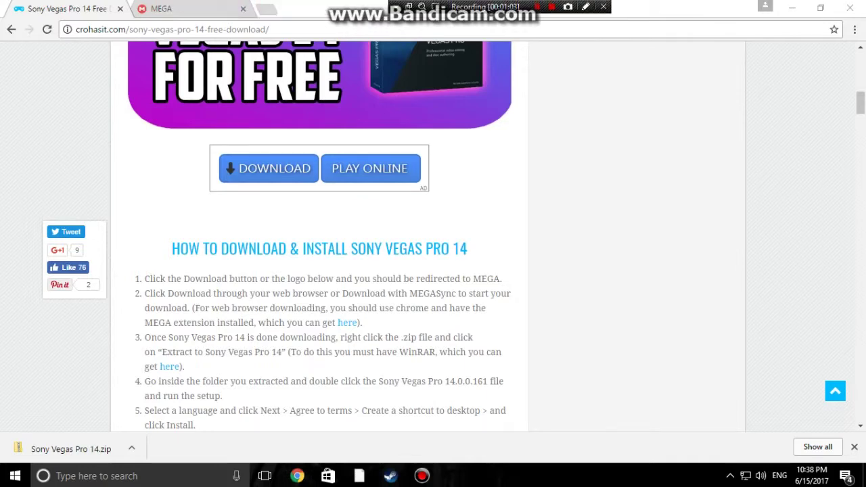
scroll(433, 237, "down", 8)
scroll(433, 236, "up", 3)
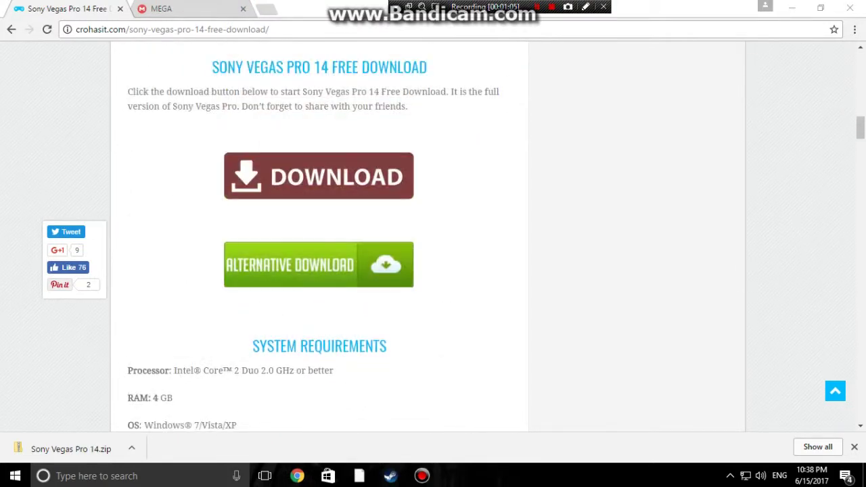
scroll(433, 237, "down", 4)
scroll(433, 237, "up", 10)
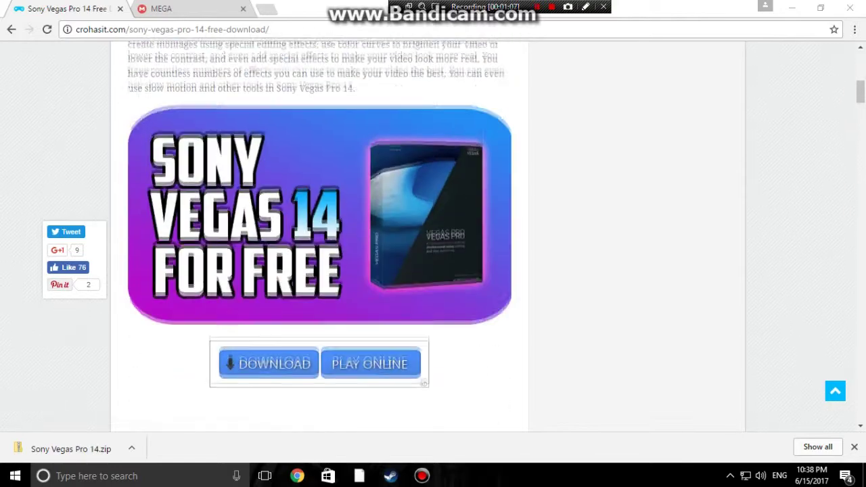
scroll(316, 179, "down", 6)
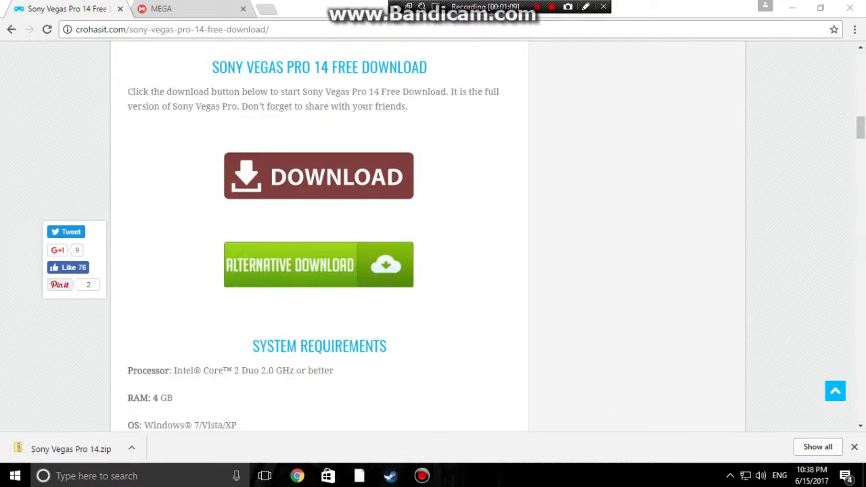
Step: Follow the page's main download link to MEGA, closing the advertising tab, and download Sony Vegas Pro 14.zip through the browser
left_click(316, 179)
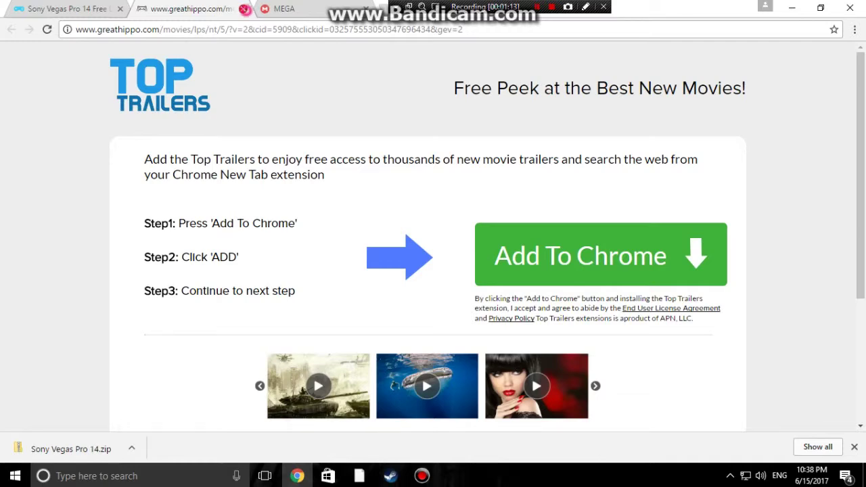
key("ctrl+w")
left_click(337, 162)
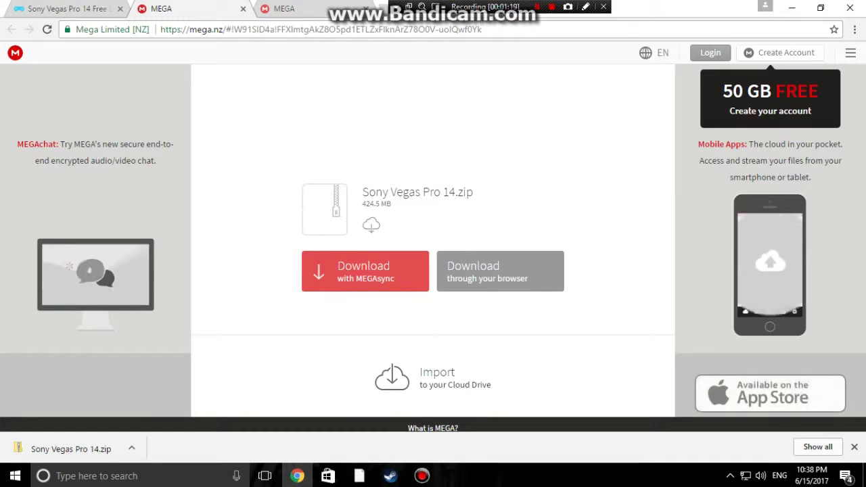
left_click(854, 447)
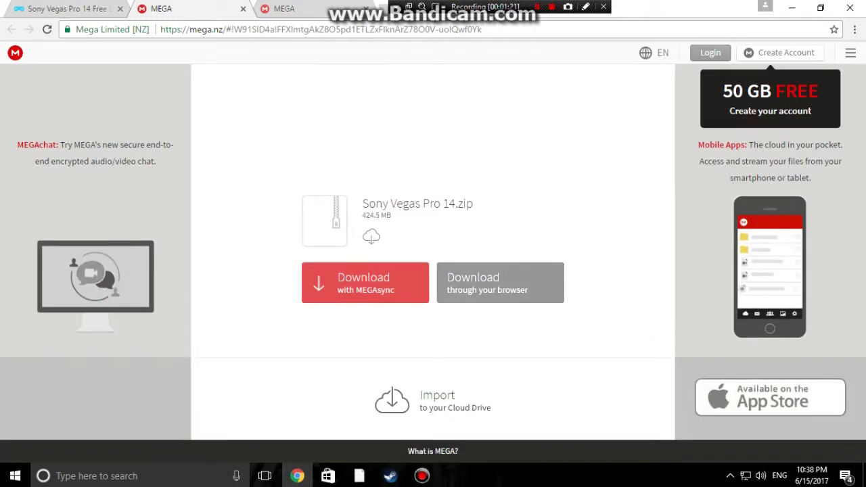
left_click(462, 288)
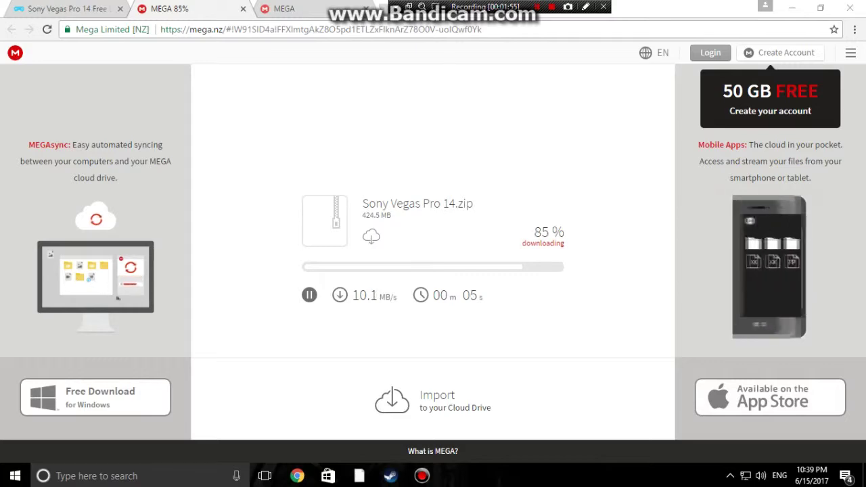
Step: Minimize Chrome and move the Adobe Photoshop CS6 shortcut directly below the Sony Vegas Pro 14 folder on the desktop
left_click(792, 8)
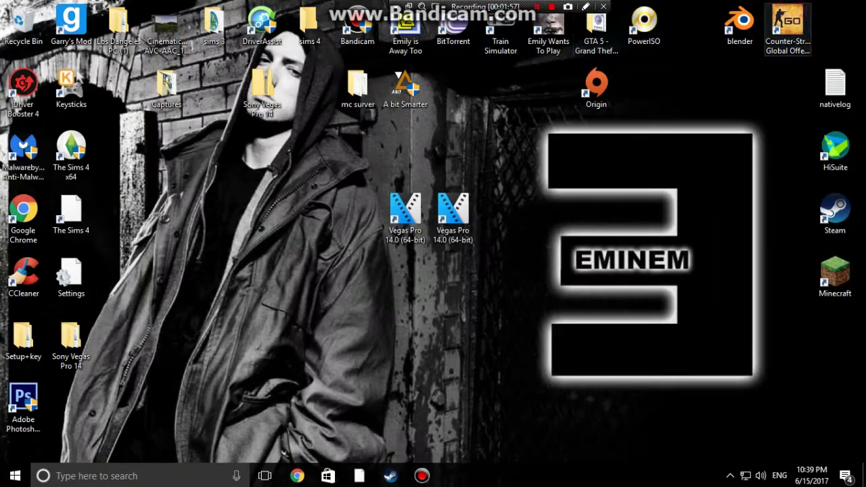
left_click_drag(24, 414, 95, 403)
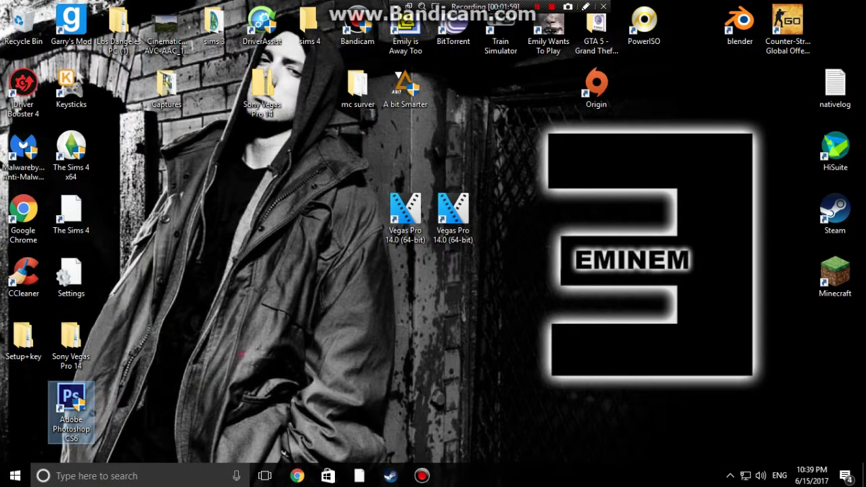
mouse_move(71, 152)
left_mouse_down()
mouse_move(120, 154)
mouse_move(71, 154)
left_mouse_up()
mouse_move(71, 89)
left_mouse_down()
mouse_move(82, 104)
mouse_move(72, 91)
left_mouse_up()
left_click(269, 161)
left_click_drag(357, 84, 453, 150)
left_click_drag(324, 101, 358, 87)
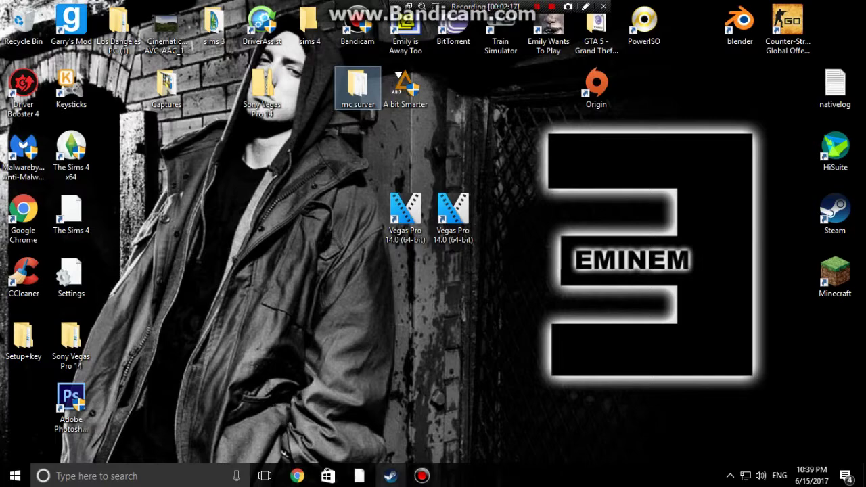
mouse_move(391, 476)
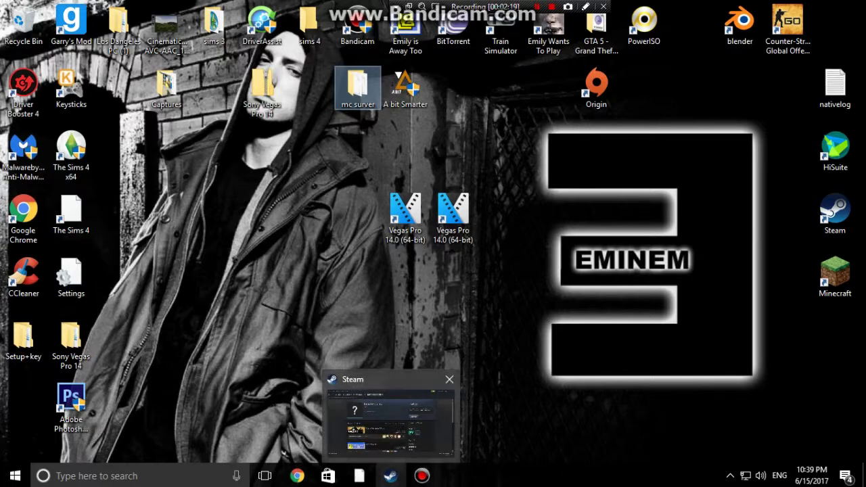
Step: Return to Chrome and show the downloaded Sony Vegas Pro 14.zip in its folder
left_click(297, 476)
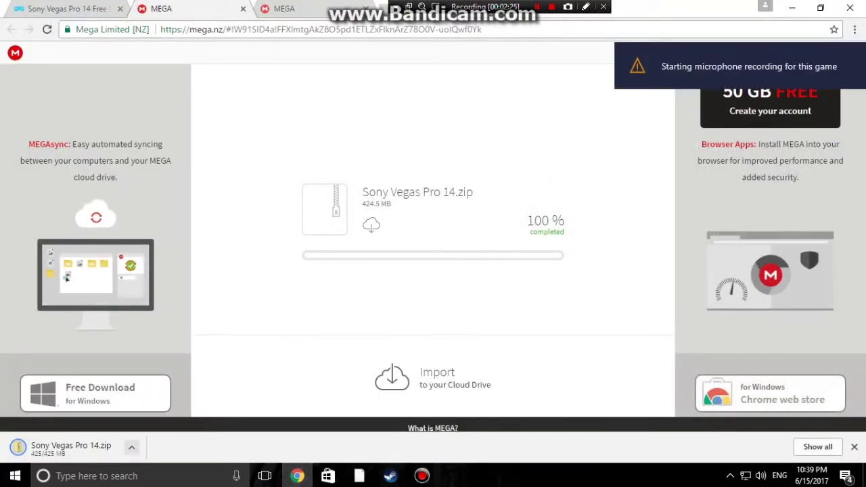
left_click(131, 448)
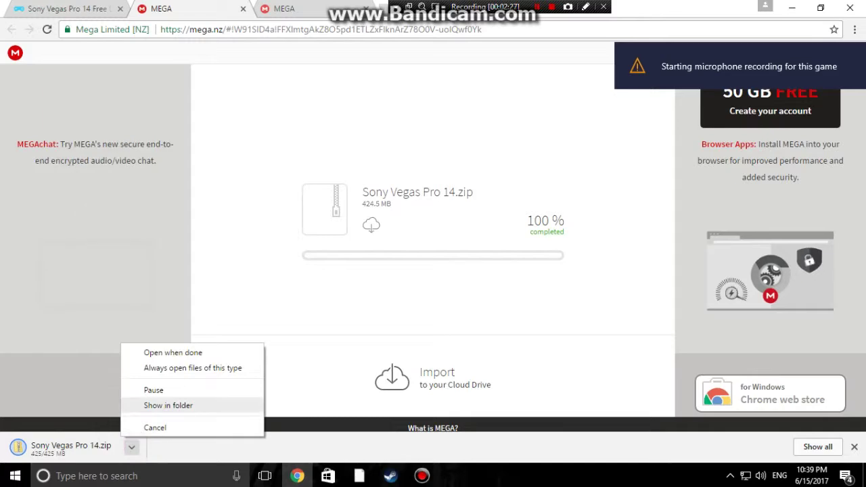
left_click(167, 406)
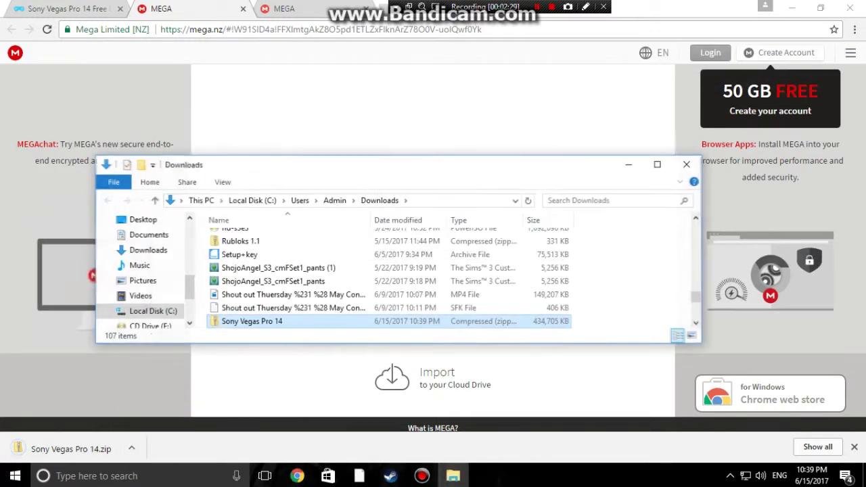
Step: Move the Sony Vegas Pro 14 zip file from Downloads to the desktop, replacing the existing file of that name
key("super+d")
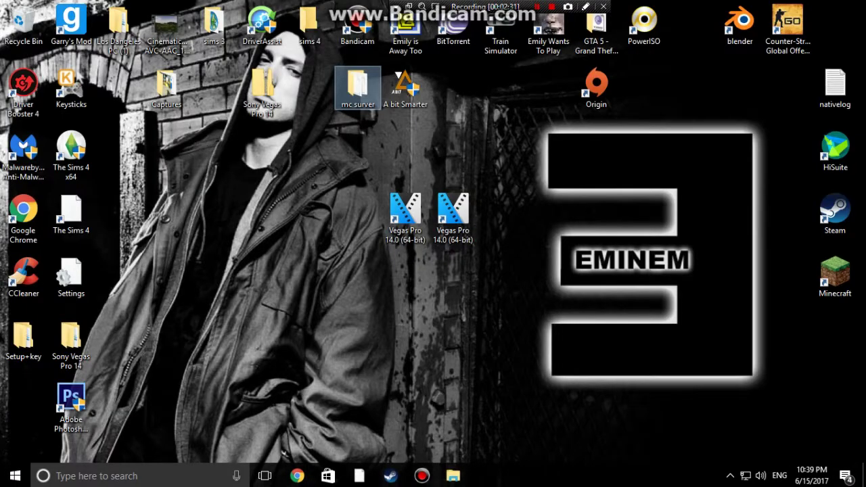
left_click(463, 479)
left_click_drag(251, 321, 360, 93)
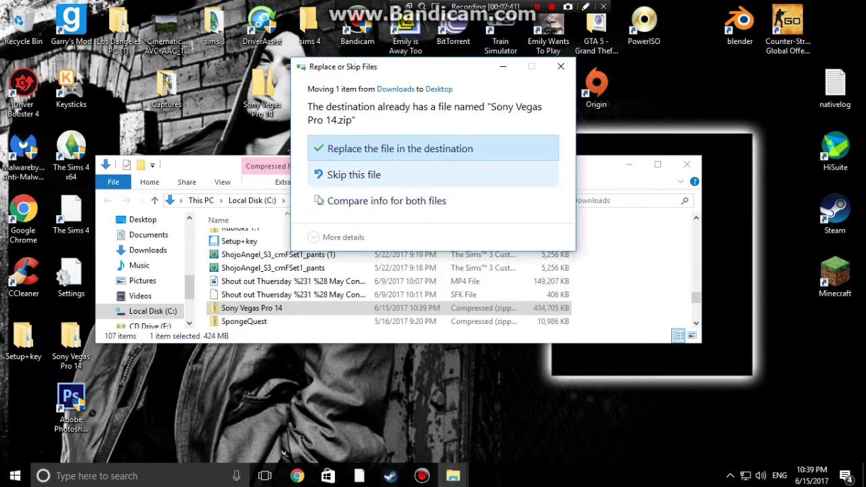
left_click(398, 147)
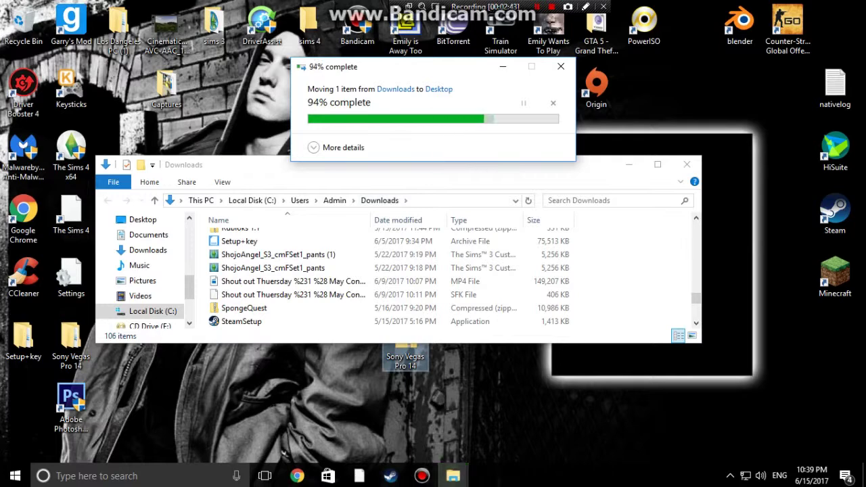
Step: Close the Downloads window and open the Sony Vegas Pro 14 zip file on the desktop
left_click(688, 164)
mouse_move(410, 334)
left_mouse_down()
mouse_move(360, 274)
mouse_move(399, 308)
mouse_move(408, 333)
left_mouse_up()
double_click(407, 335)
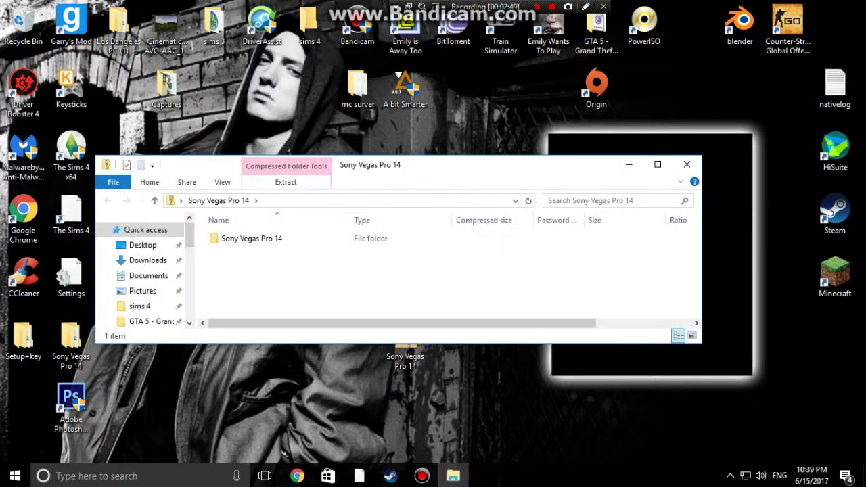
Step: Maximize the archive window and open the Sony Vegas Pro 14 folder inside it
left_click(657, 164)
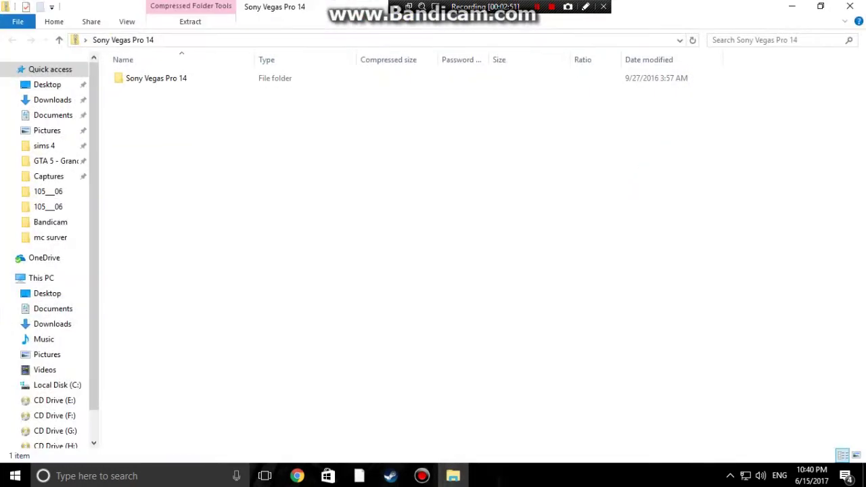
double_click(205, 70)
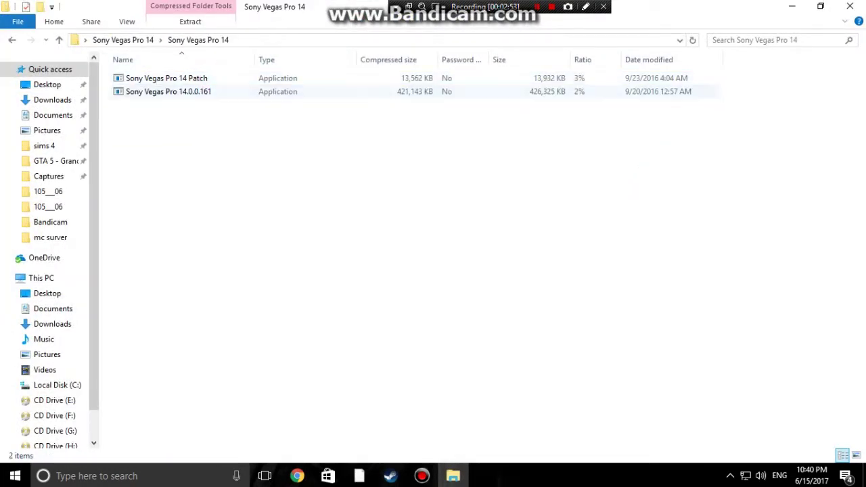
mouse_move(180, 68)
left_mouse_down()
mouse_move(196, 108)
mouse_move(195, 143)
mouse_move(202, 70)
mouse_move(187, 68)
left_mouse_up()
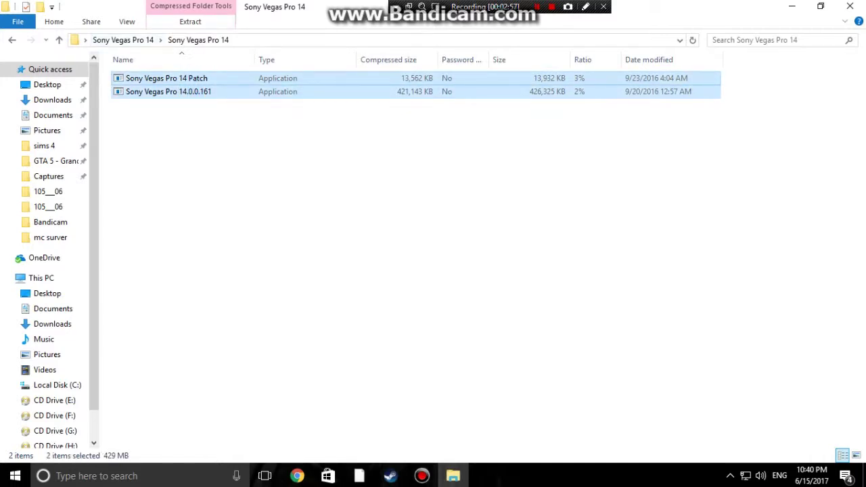
left_click(190, 21)
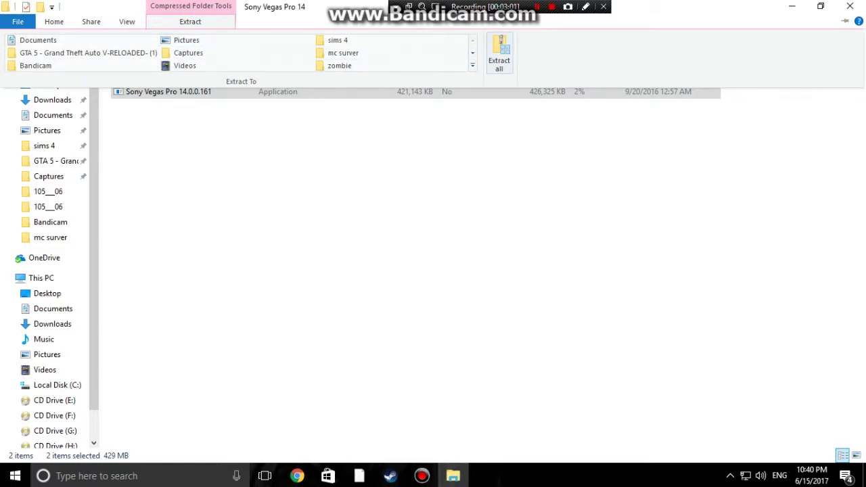
left_click(189, 22)
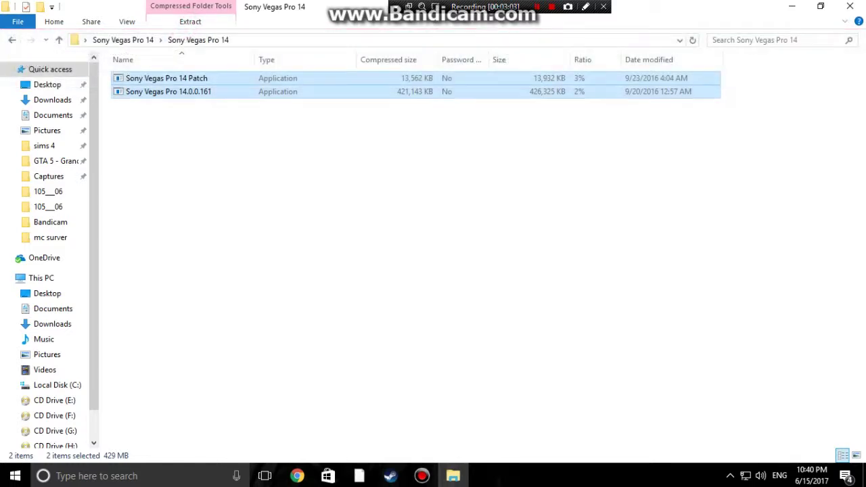
left_click(156, 116)
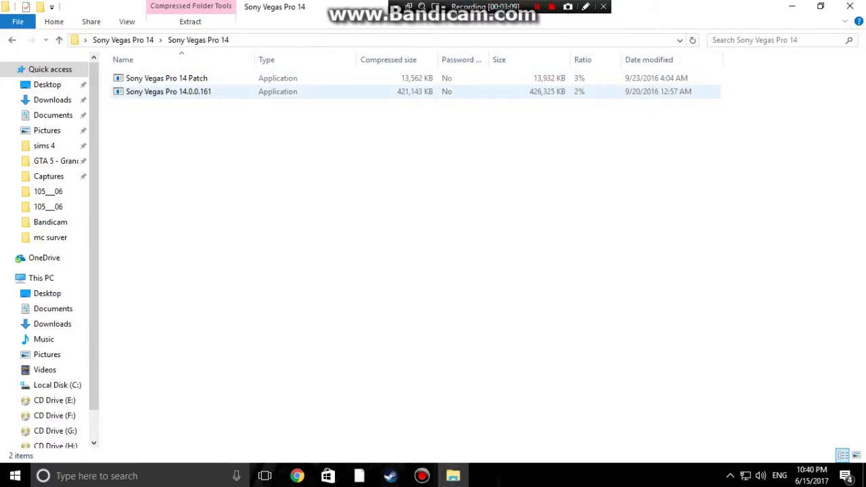
Step: Extract all files of the archive to the desktop's Sony Vegas Pro 14 folder, replacing the existing files there
double_click(534, 90)
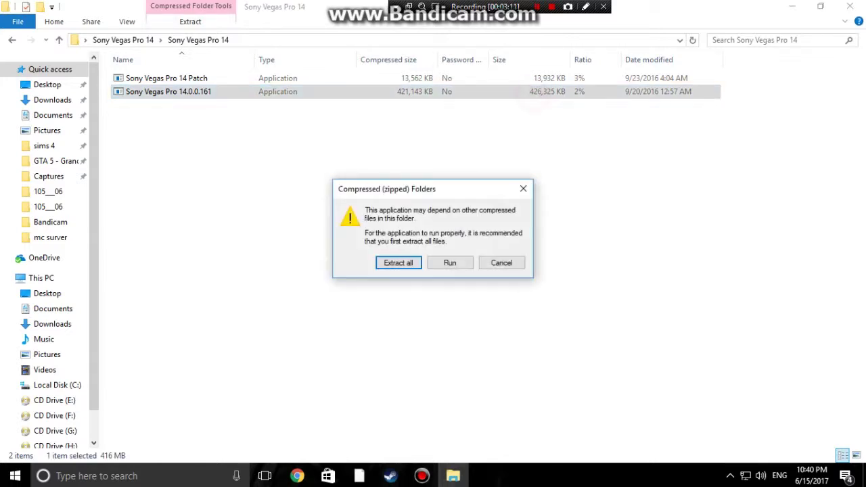
key("Return")
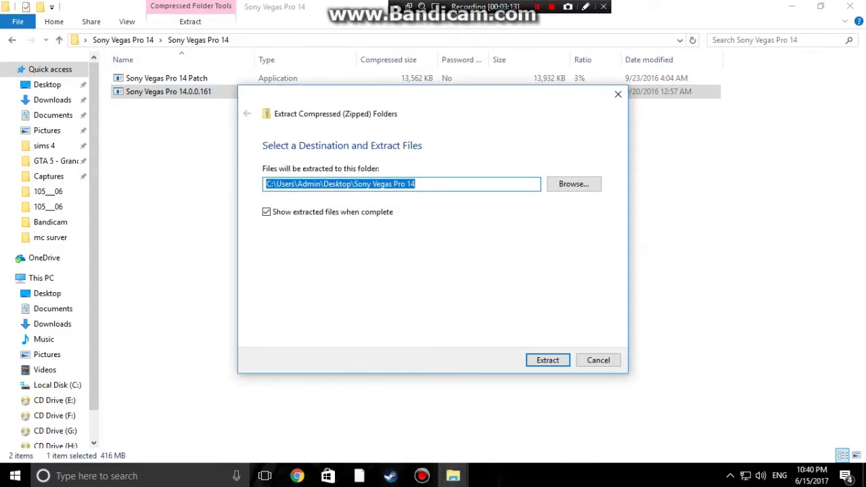
key("Return")
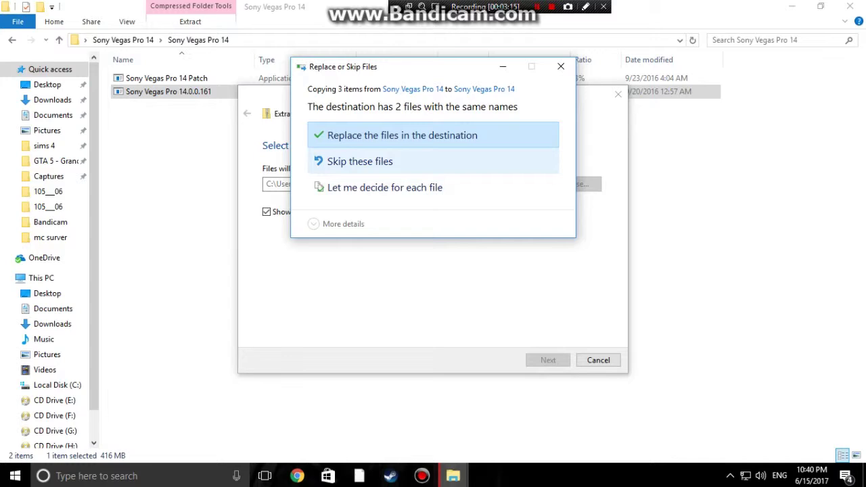
left_click(400, 138)
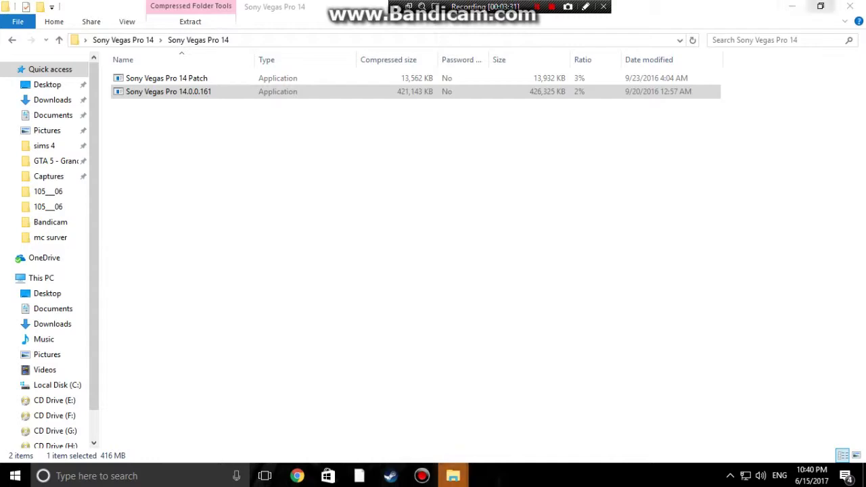
Step: Close the archive window and open the inner Sony Vegas Pro 14 folder of the extracted files in a maximized window
left_click(850, 6)
double_click(263, 260)
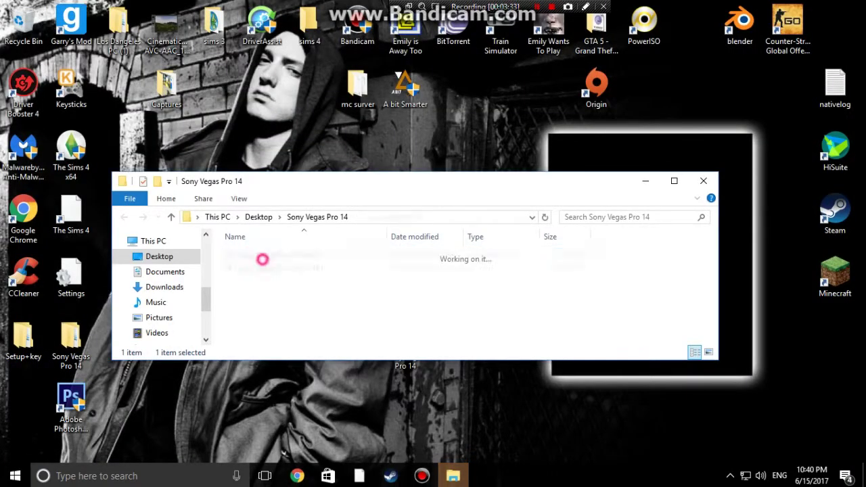
left_click(674, 181)
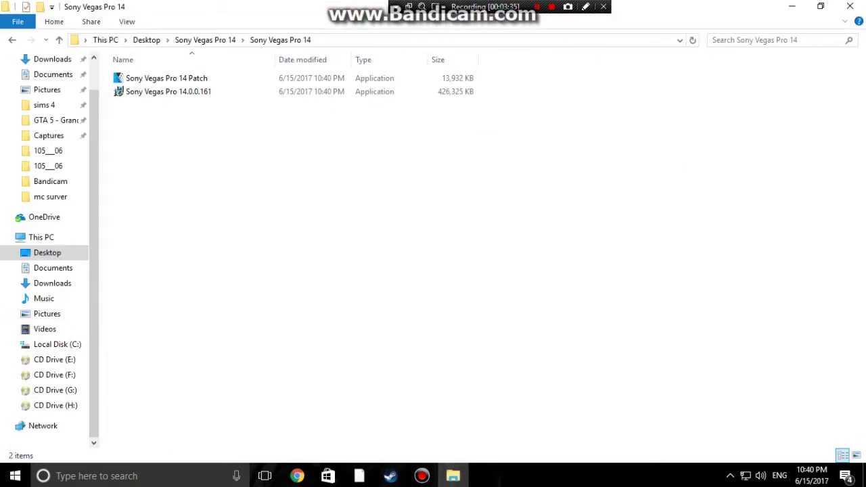
Step: Launch the Sony Vegas Pro 14.0.0.161 installer from the extracted folder
left_click_drag(219, 151, 178, 107)
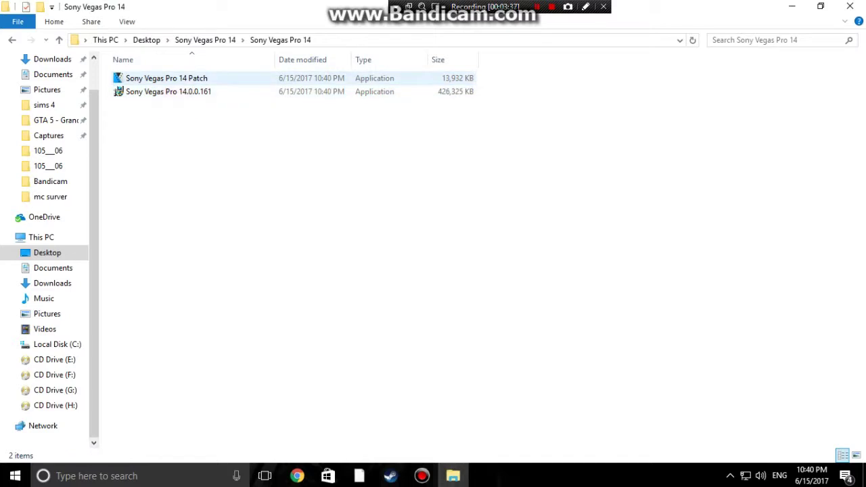
left_click(169, 92)
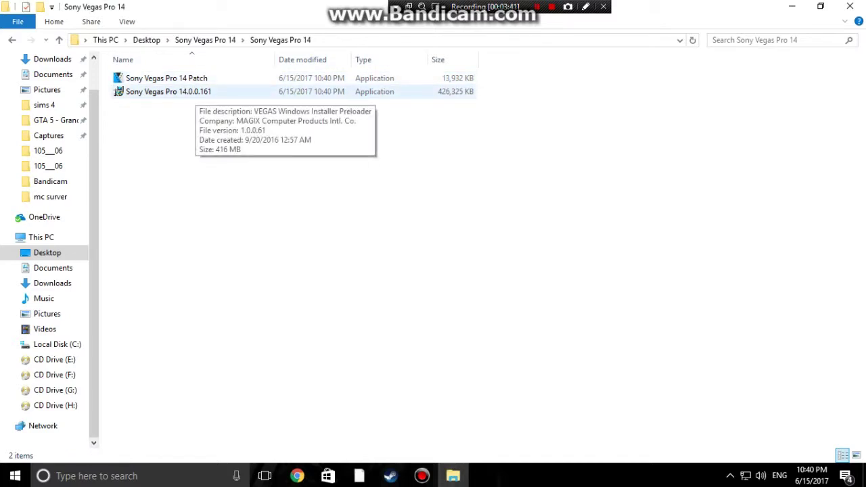
left_click(207, 92)
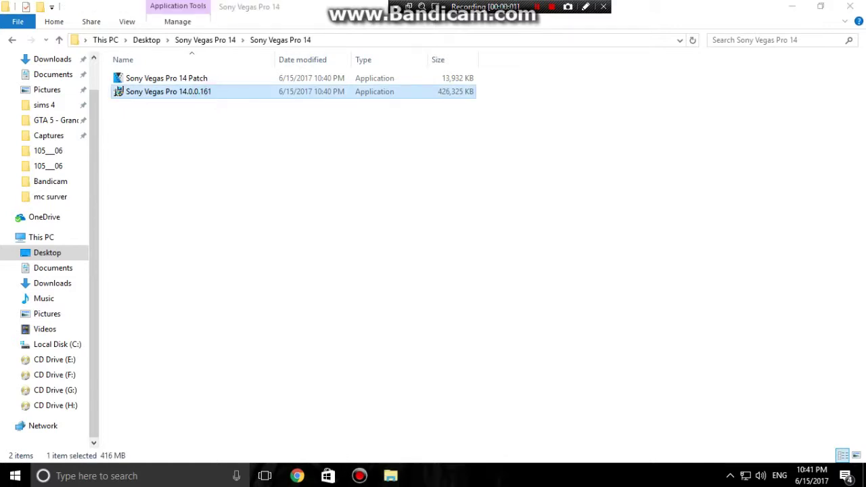
left_click(374, 95)
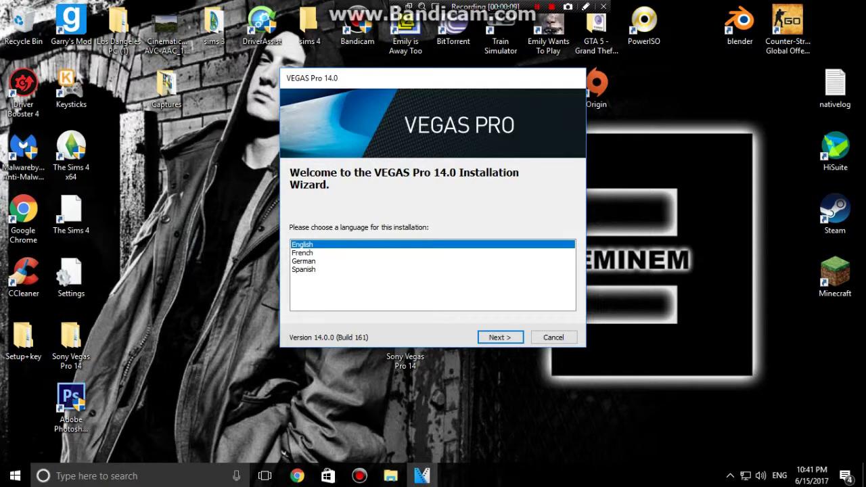
Step: Continue the VEGAS Pro 14.0 setup in English and agree to the End User License Agreement
left_click(511, 336)
left_click(350, 289)
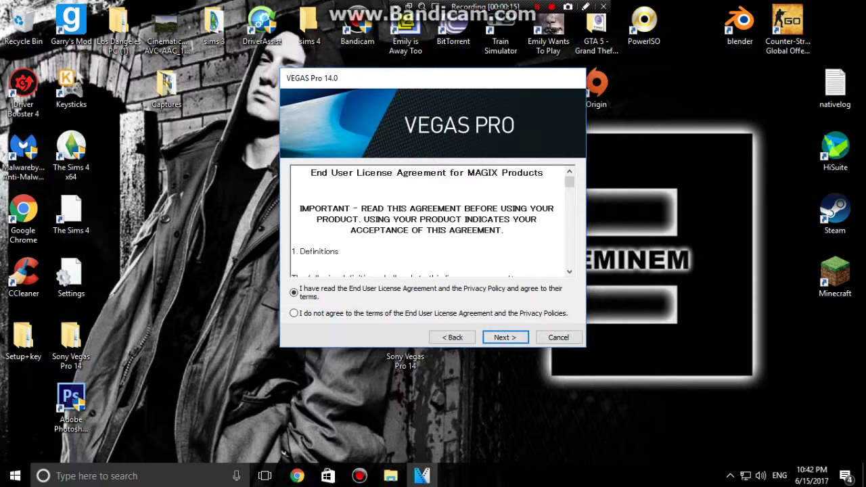
left_click(505, 335)
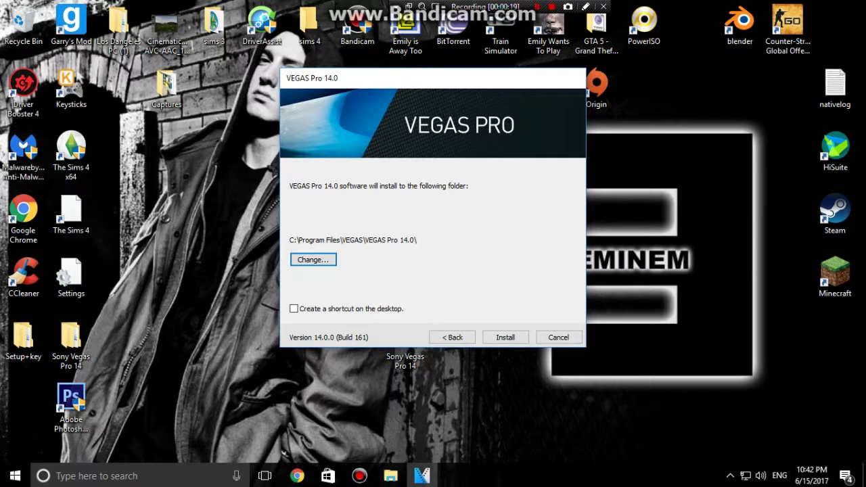
Step: Install VEGAS Pro 14.0 to the default folder with a desktop shortcut and finish the wizard
left_click(318, 308)
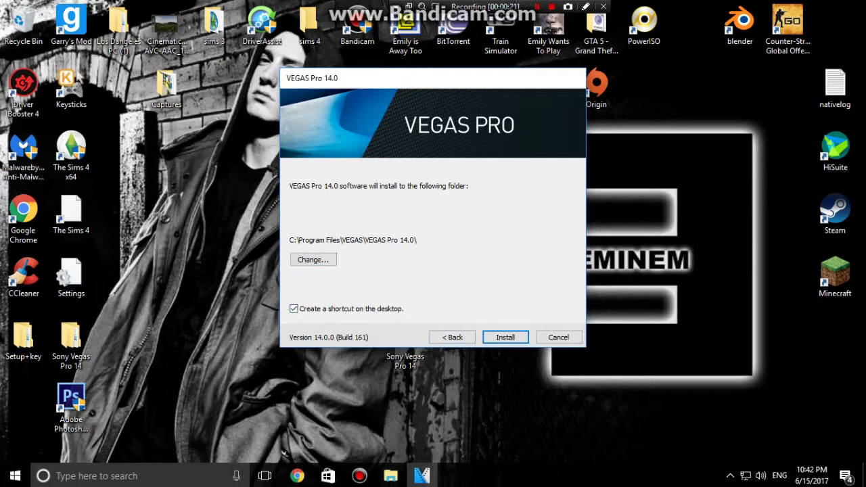
left_click(506, 337)
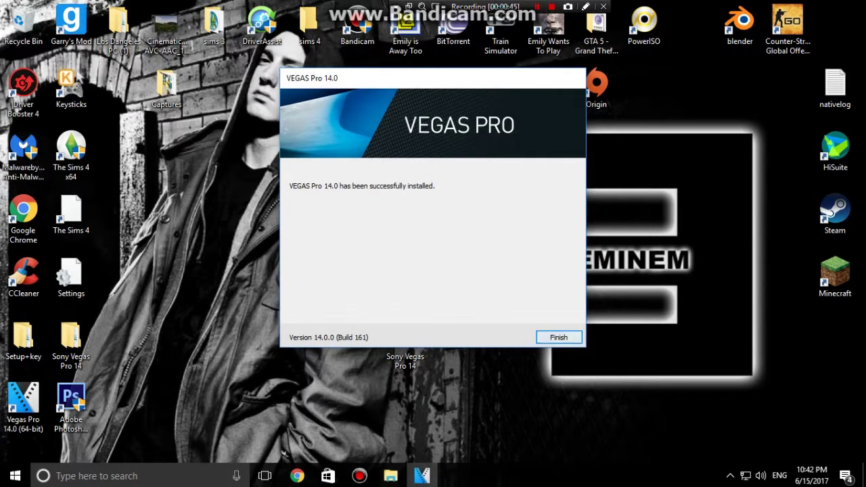
key("Return")
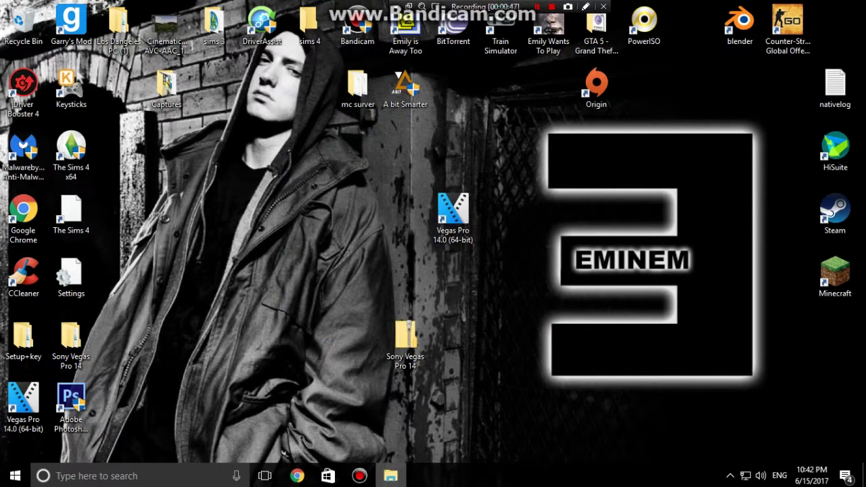
Step: Return to the extracted folder and launch the Sony Vegas Pro 14 Patch application
left_click(390, 476)
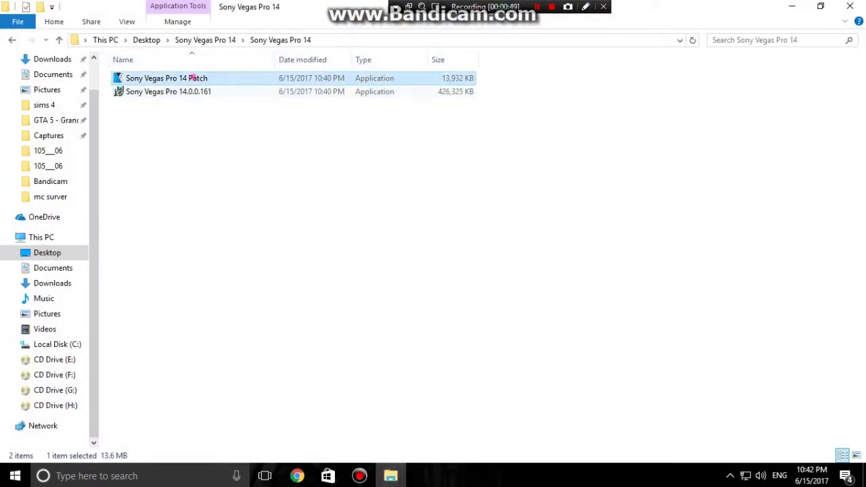
double_click(193, 77)
left_click(475, 250)
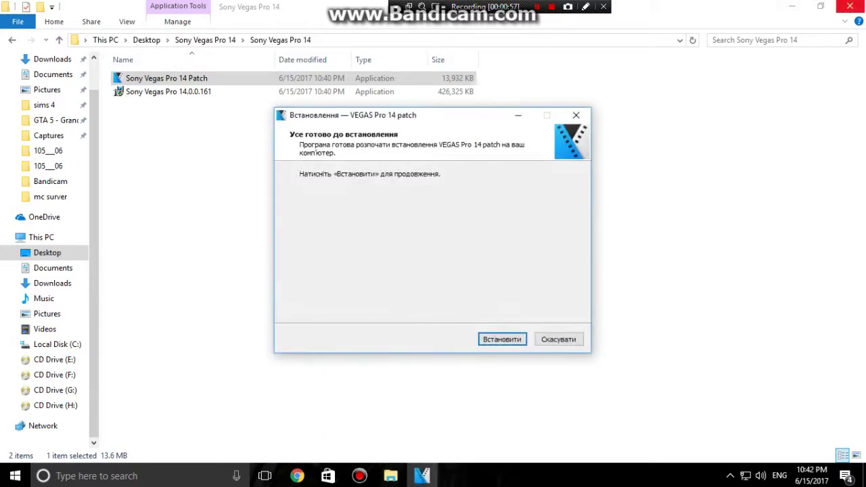
Step: Close the folder window, complete the VEGAS Pro 14 patch installation and launch Vegas Pro 14.0 (64-bit) from the desktop
left_click(850, 6)
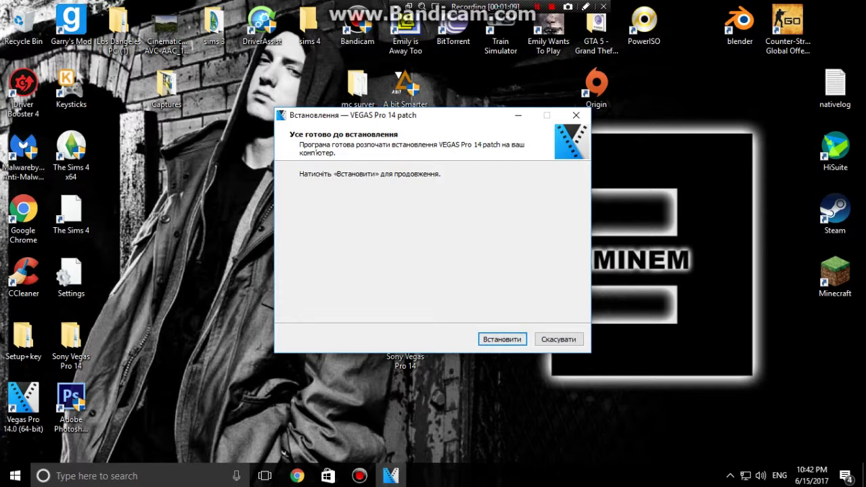
left_click(501, 340)
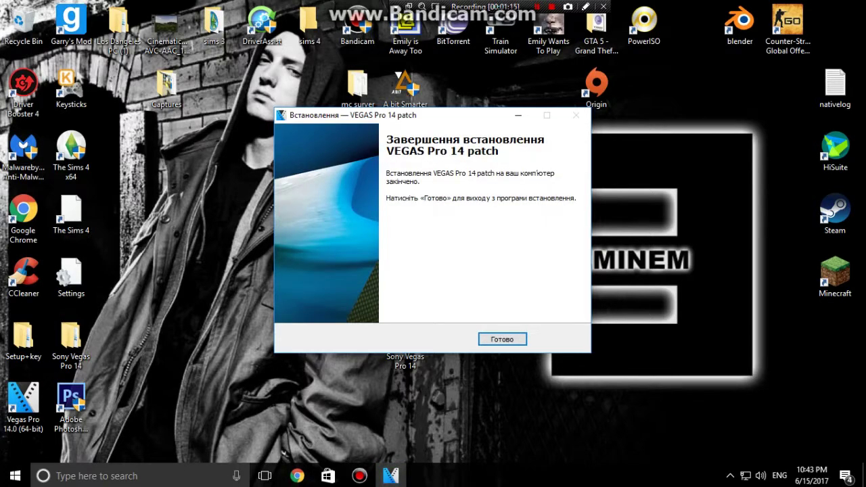
left_click(502, 339)
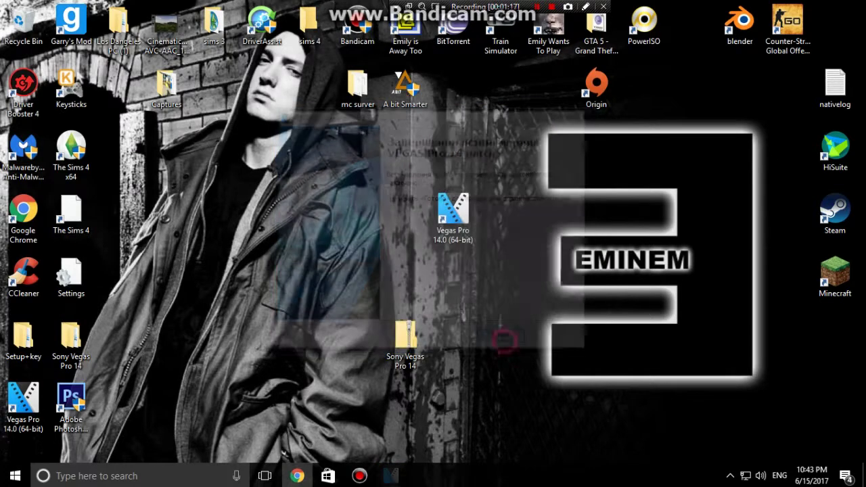
double_click(20, 406)
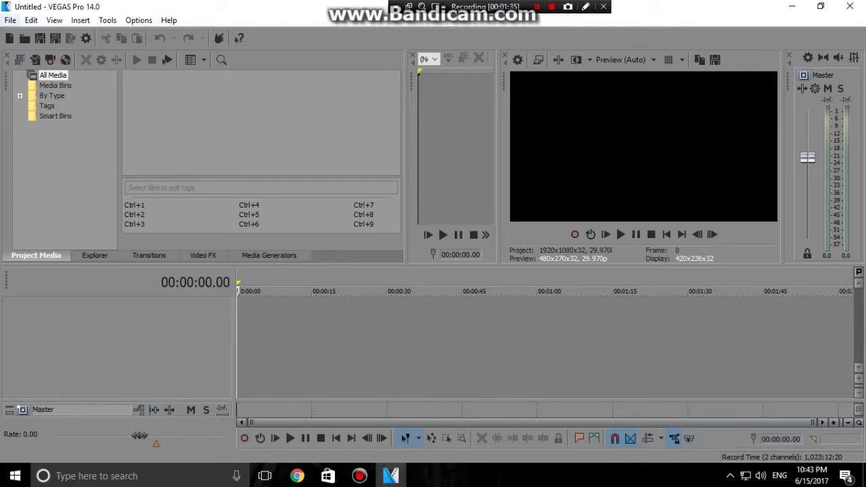
left_click(10, 20)
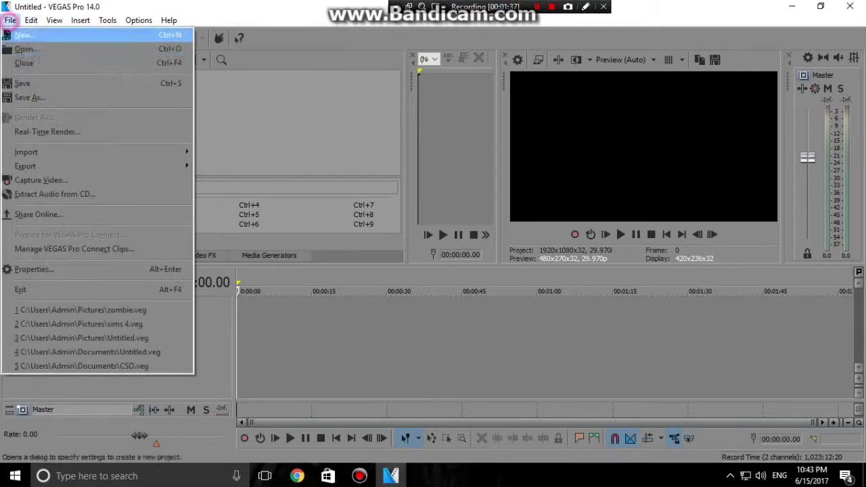
left_click(73, 152)
left_click(288, 166)
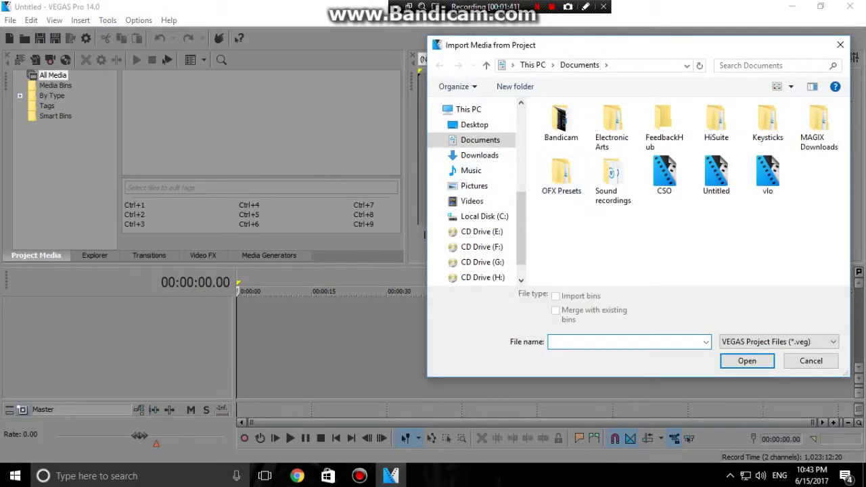
left_click(841, 44)
Step: Import the CSO video from Documents as media without matching the project video settings to it
left_click(11, 20)
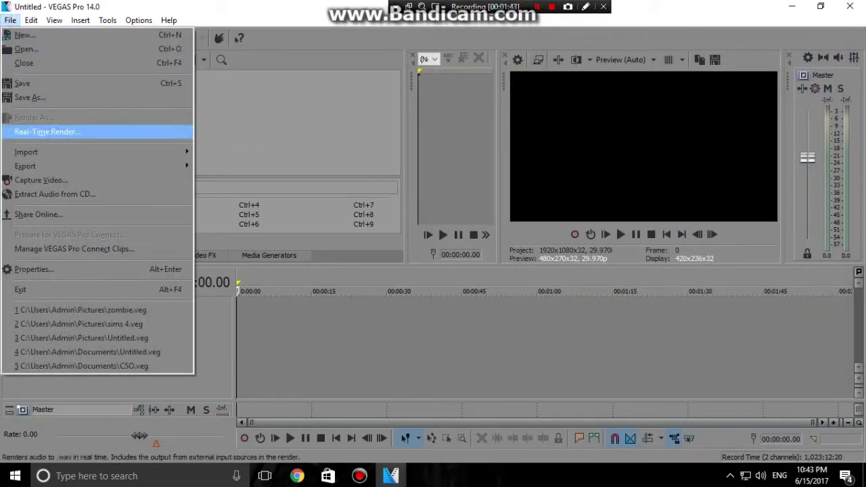
mouse_move(68, 149)
left_click(223, 151)
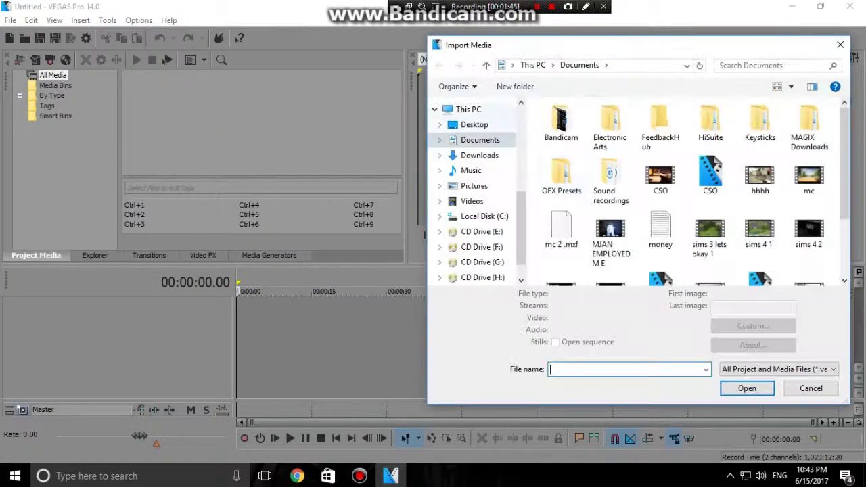
double_click(660, 176)
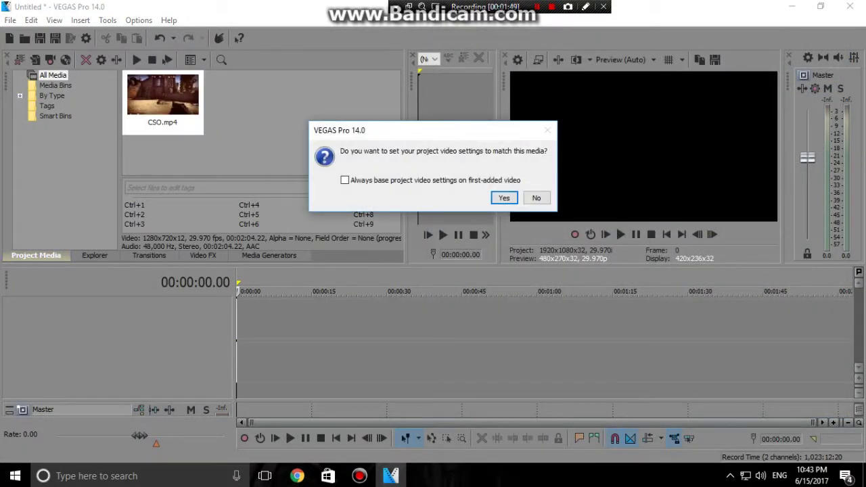
left_click(536, 197)
Step: Play the imported CSO video in the preview and pause it partway through
left_click(621, 234)
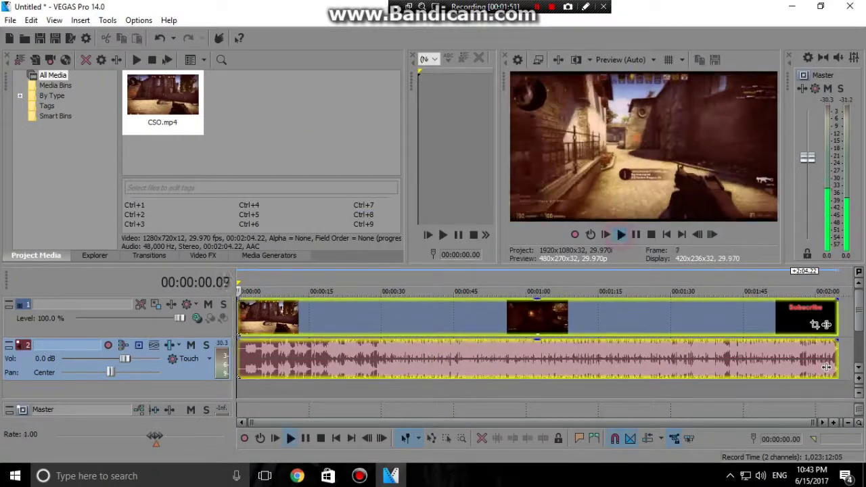
left_click(620, 234)
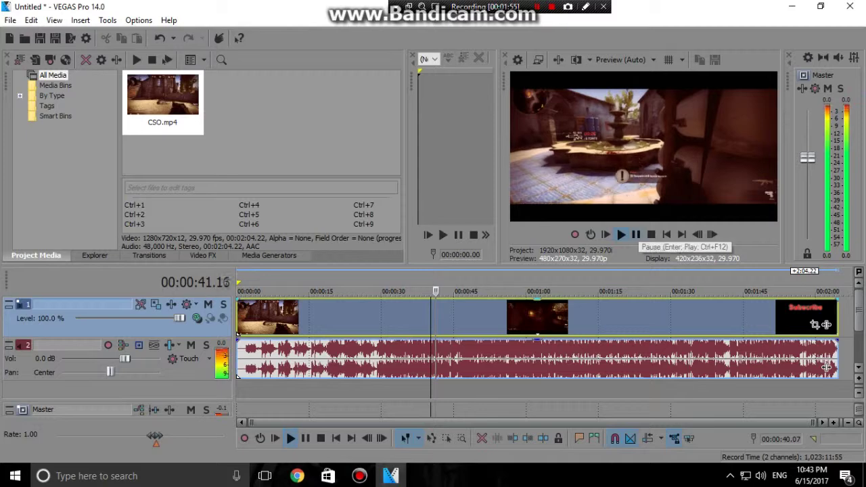
left_click(636, 234)
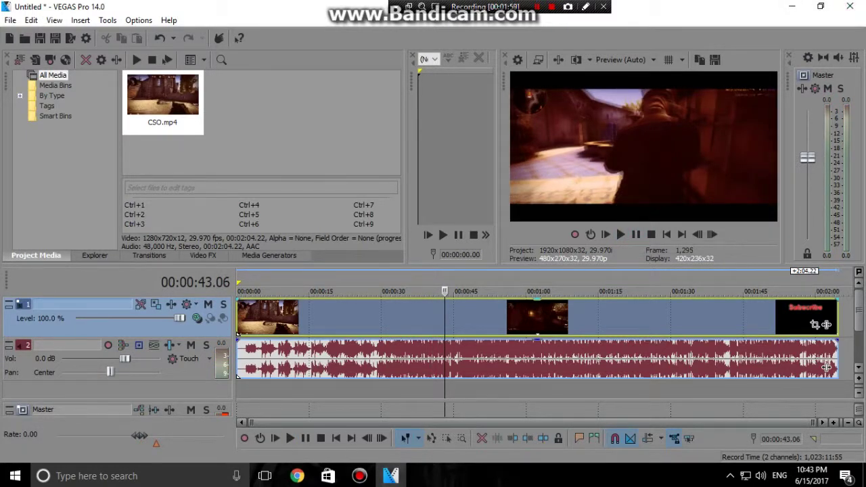
Step: Delete the CSO video from the timeline and the project media, and close VEGAS Pro
key("Delete")
left_click(162, 118)
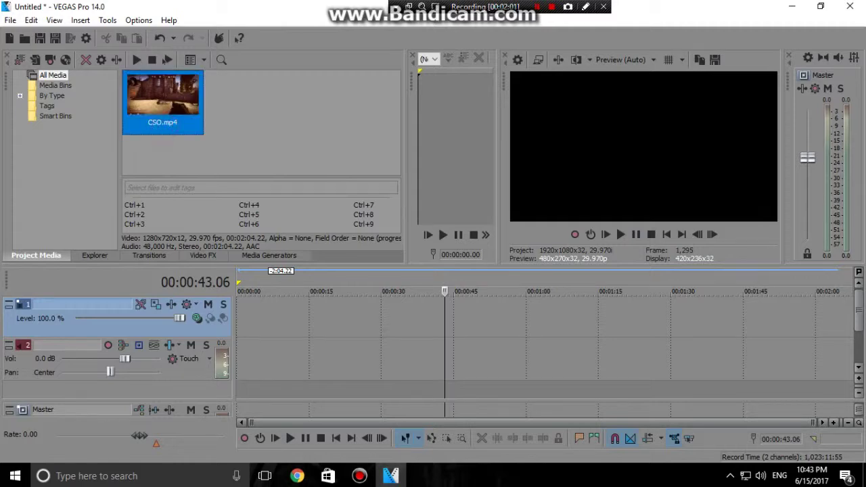
key("Delete")
left_click(850, 6)
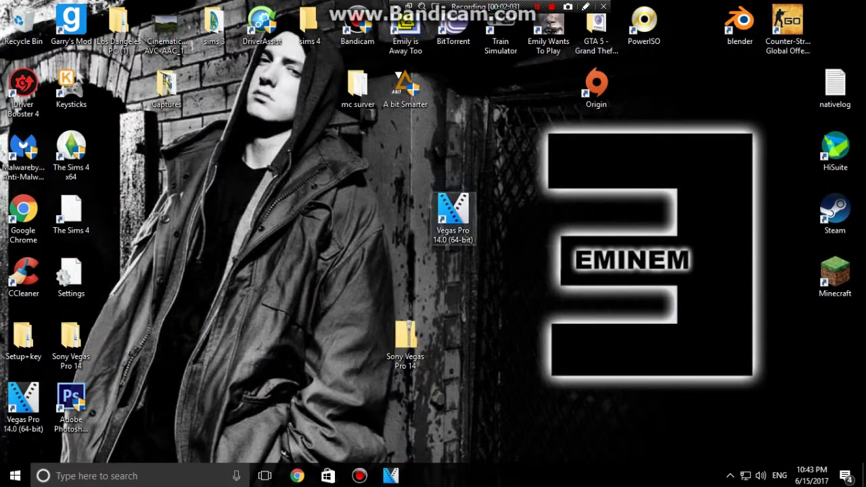
Step: Move the Vegas Pro 14.0 (64-bit) desktop shortcut beside the other Vegas Pro shortcut, above the Sony Vegas Pro 14 archive
left_click_drag(10, 420, 386, 234)
left_click_drag(576, 270, 224, 61)
left_click(372, 176)
left_click_drag(372, 175, 620, 295)
left_click_drag(539, 276, 297, 164)
left_click_drag(367, 156, 504, 262)
left_click_drag(517, 274, 335, 164)
Step: Switch to Chrome, close both MEGA tabs so only the Sony Vegas Pro 14 download page remains, and minimize the browser
left_click(297, 476)
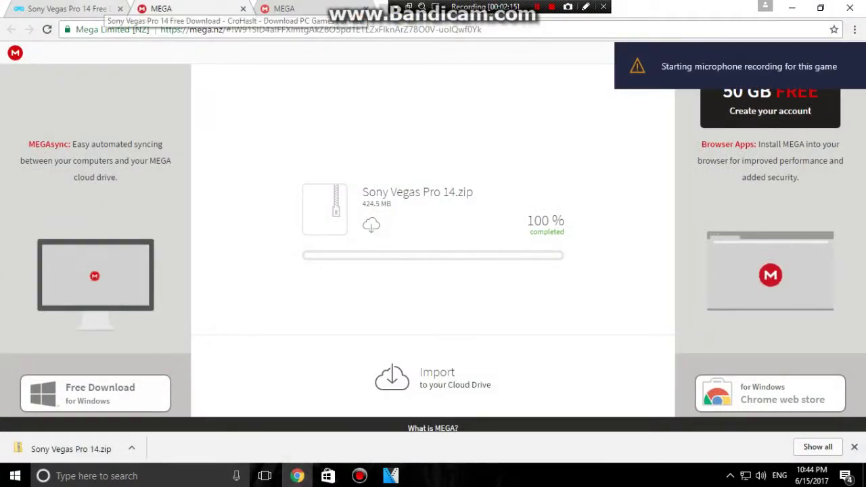
left_click(243, 9)
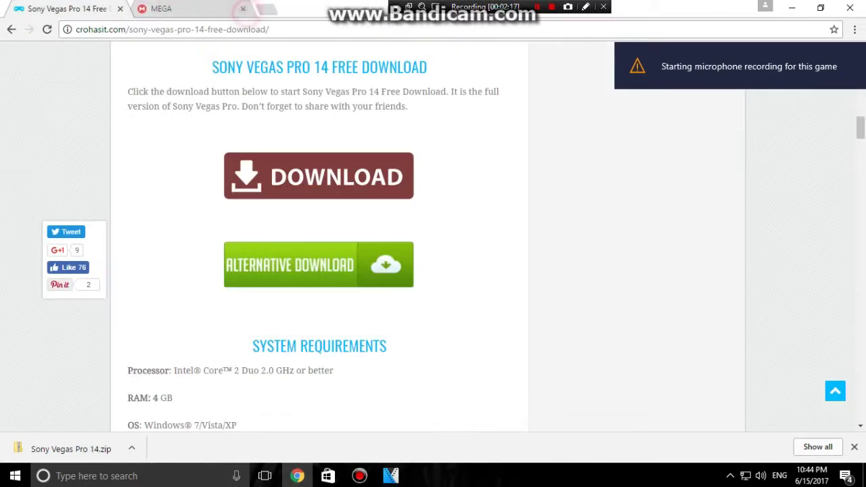
left_click(243, 9)
scroll(397, 162, "up", 15)
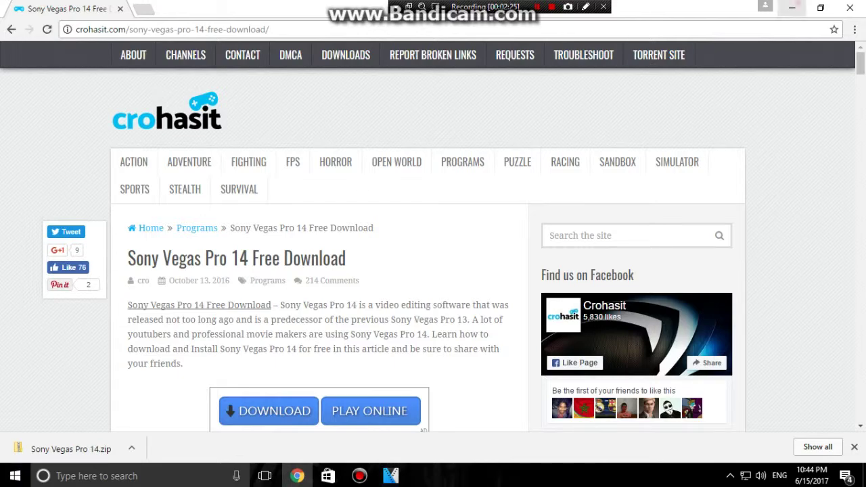
left_click(792, 8)
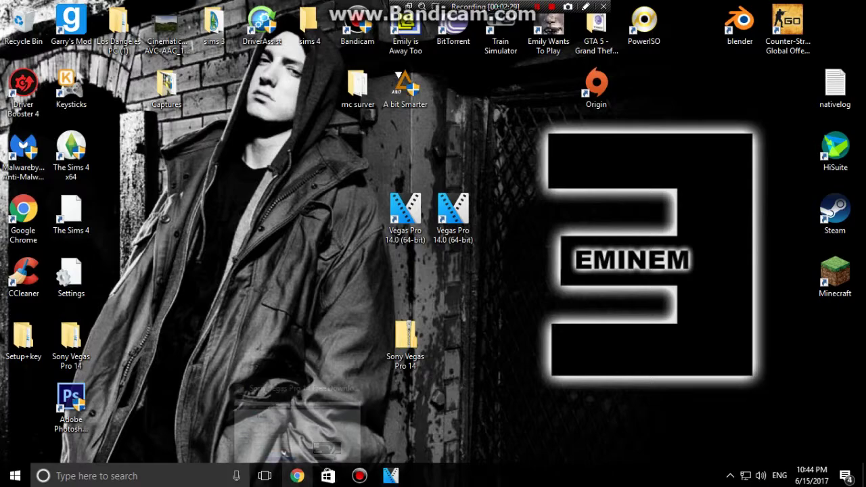
Step: Reopen Chrome and review the crohasit page's installation instructions, download links, system requirements, comments and Sony Vegas Pro 14 overview
left_click(297, 476)
scroll(434, 236, "down", 5)
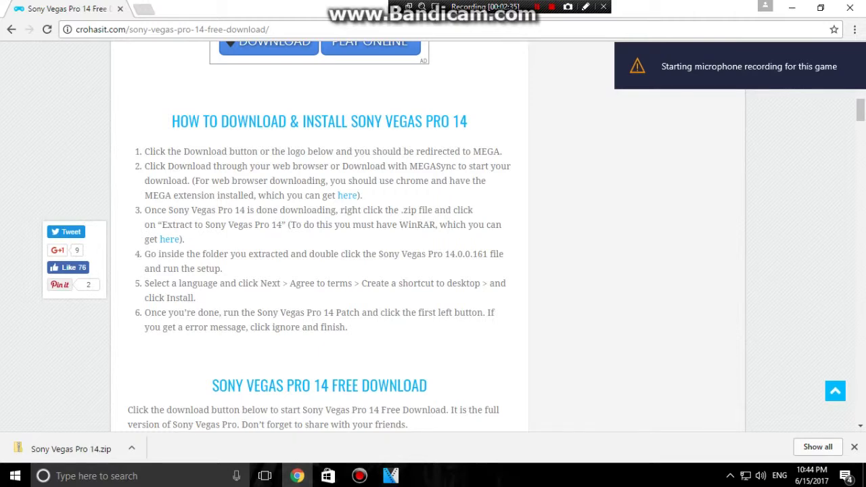
scroll(318, 264, "down", 10)
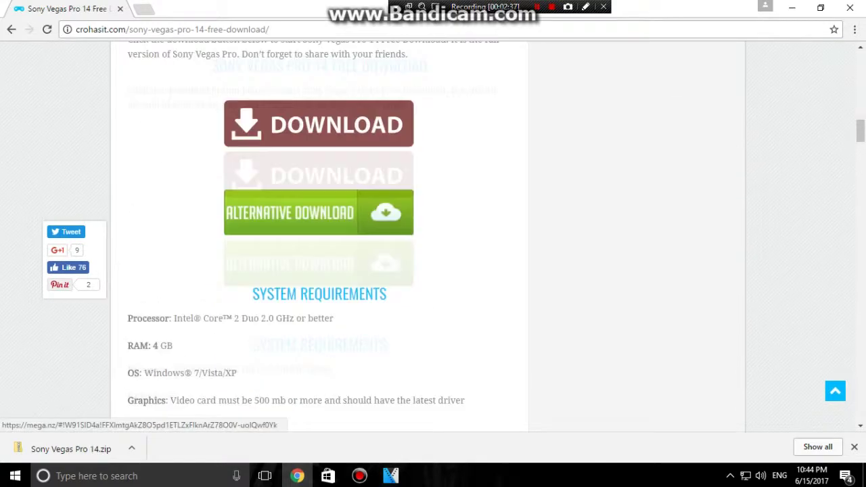
scroll(348, 230, "down", 15)
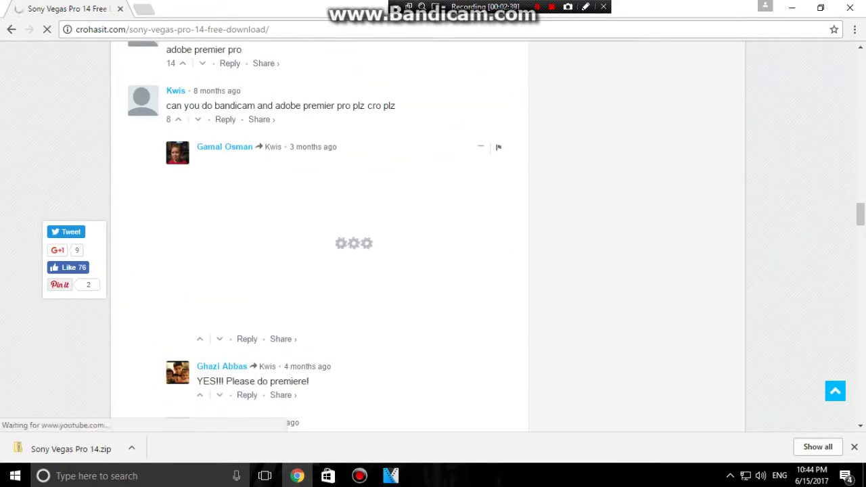
scroll(349, 230, "up", 2)
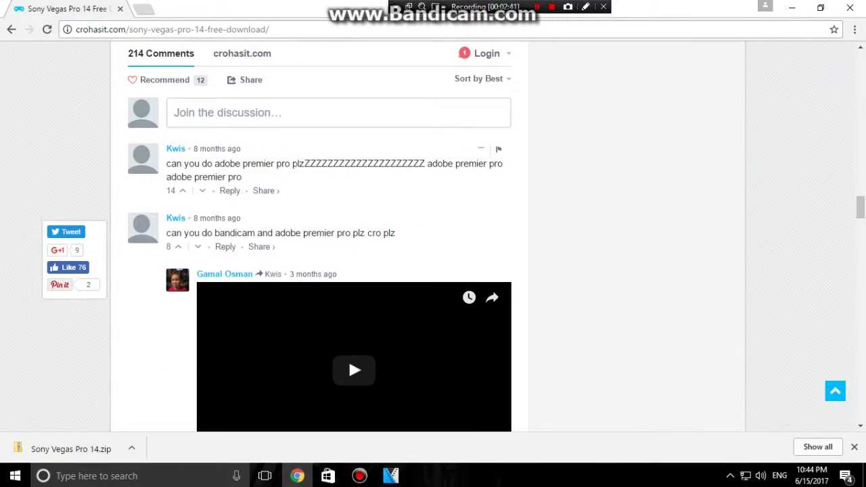
scroll(348, 230, "down", 2)
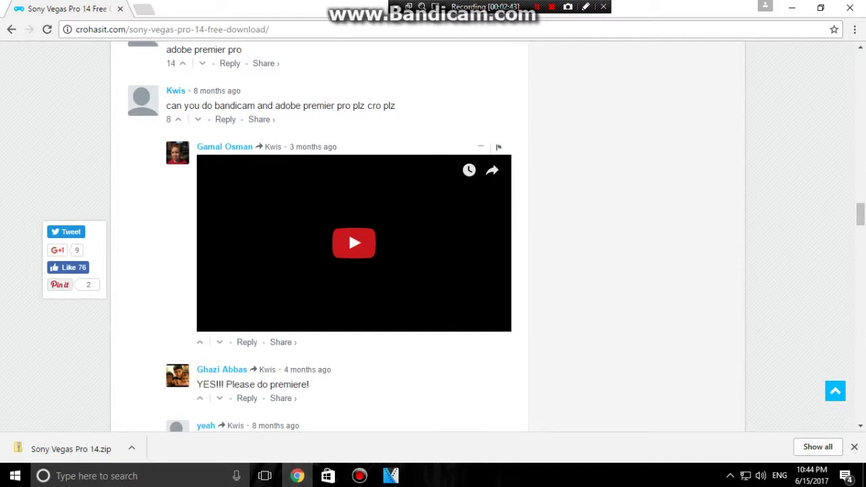
scroll(349, 230, "up", 4)
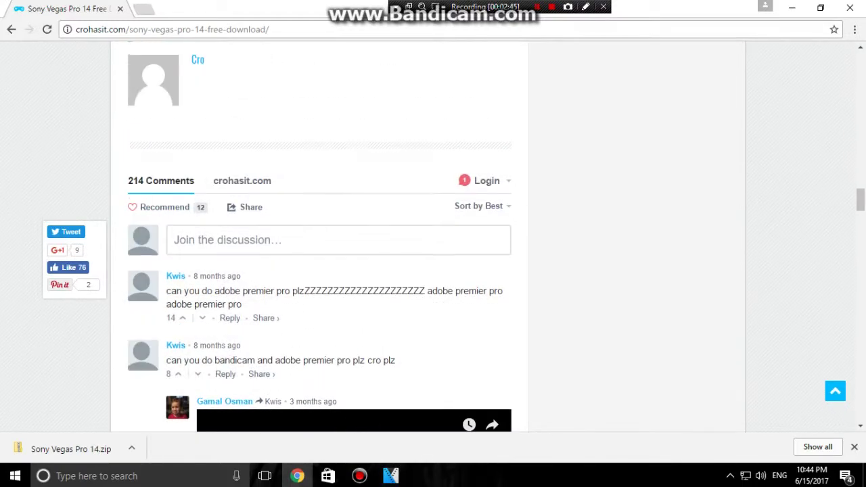
scroll(397, 162, "up", 20)
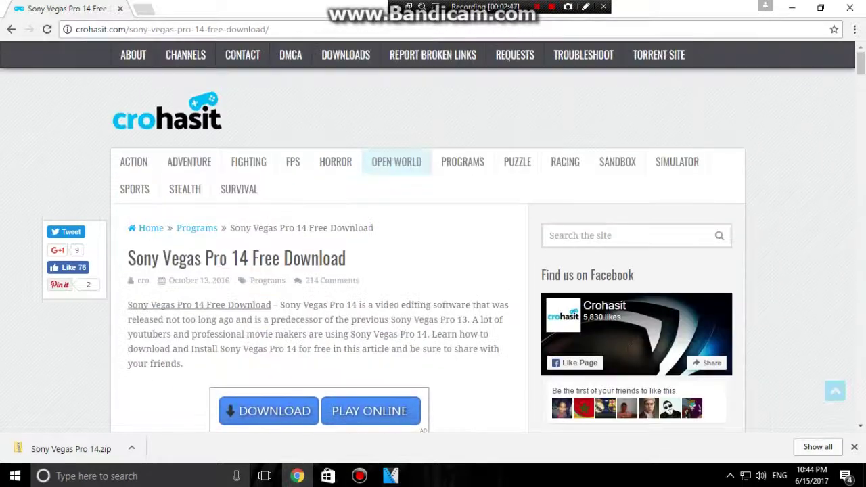
scroll(397, 170, "down", 6)
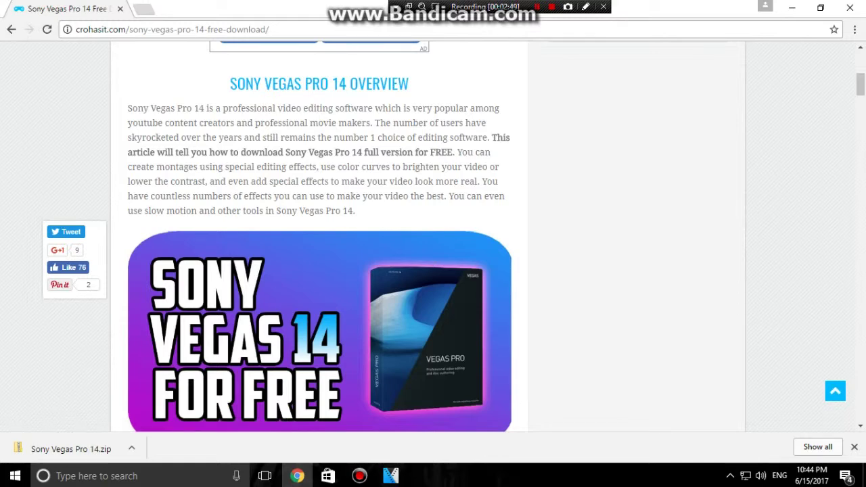